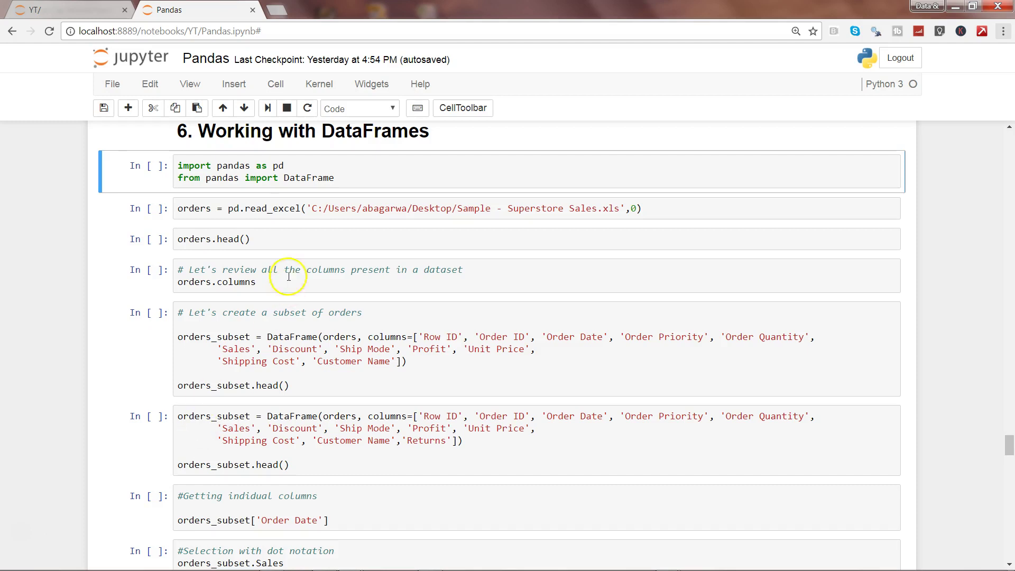
Go over the import cell's lines importing pandas as pd and DataFrame.
left_click(214, 165)
left_click_drag(214, 164, 284, 167)
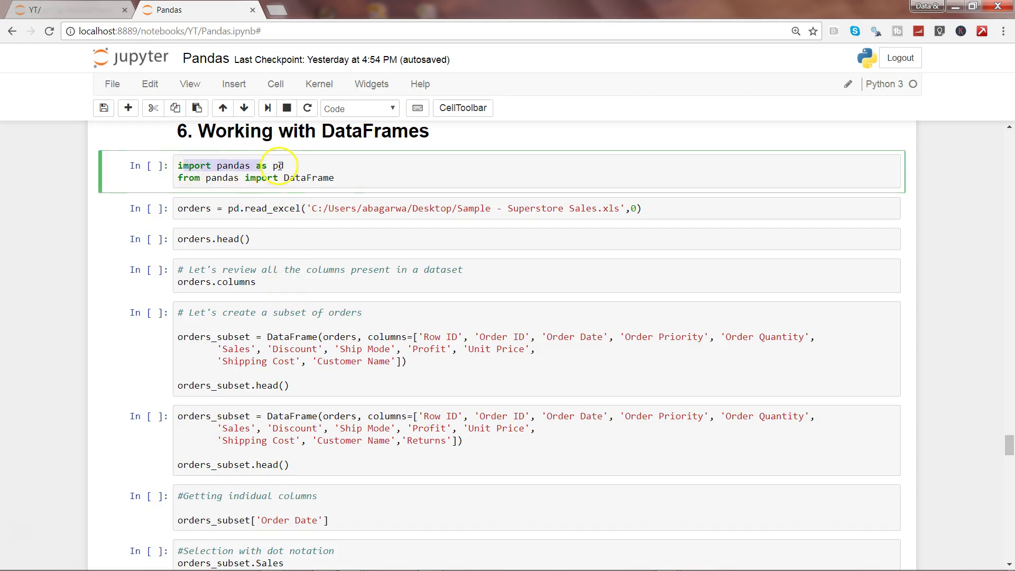
double_click(221, 178)
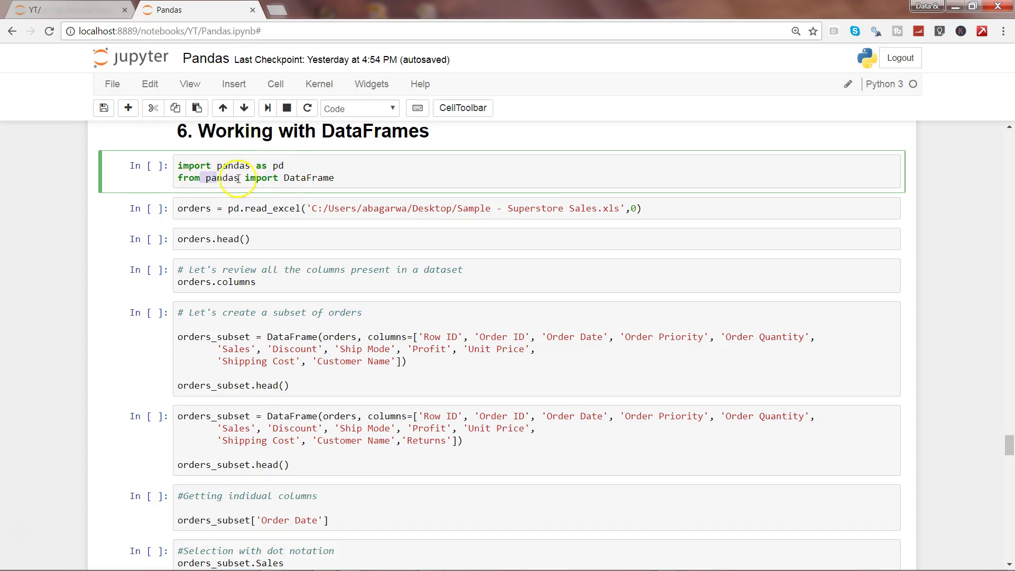
left_click_drag(277, 179, 341, 177)
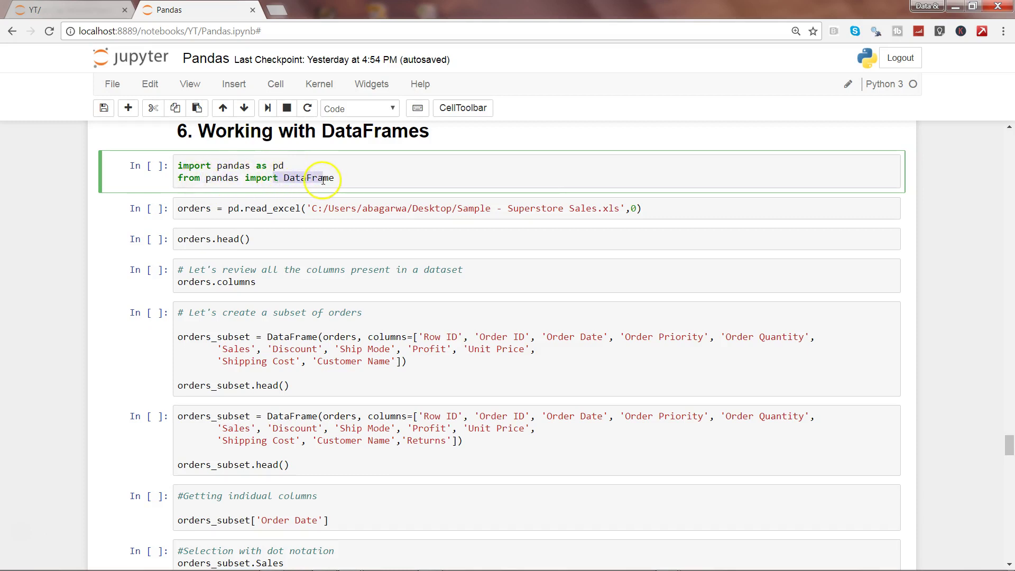
left_click(346, 176)
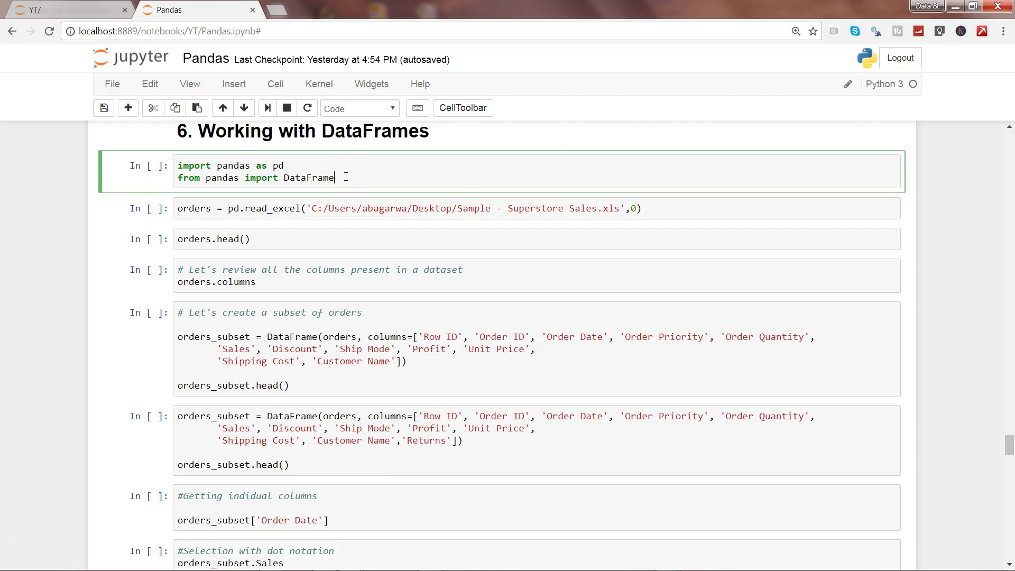
Run the imports as cell 65 and review the Superstore Sales path and sheet index 0.
key("shift+Return")
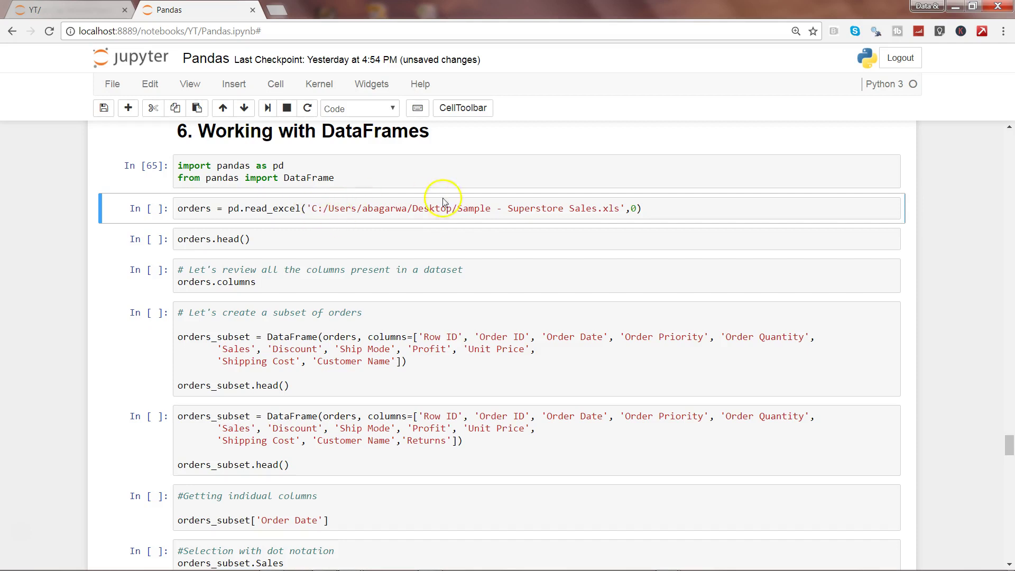
left_click_drag(502, 208, 599, 210)
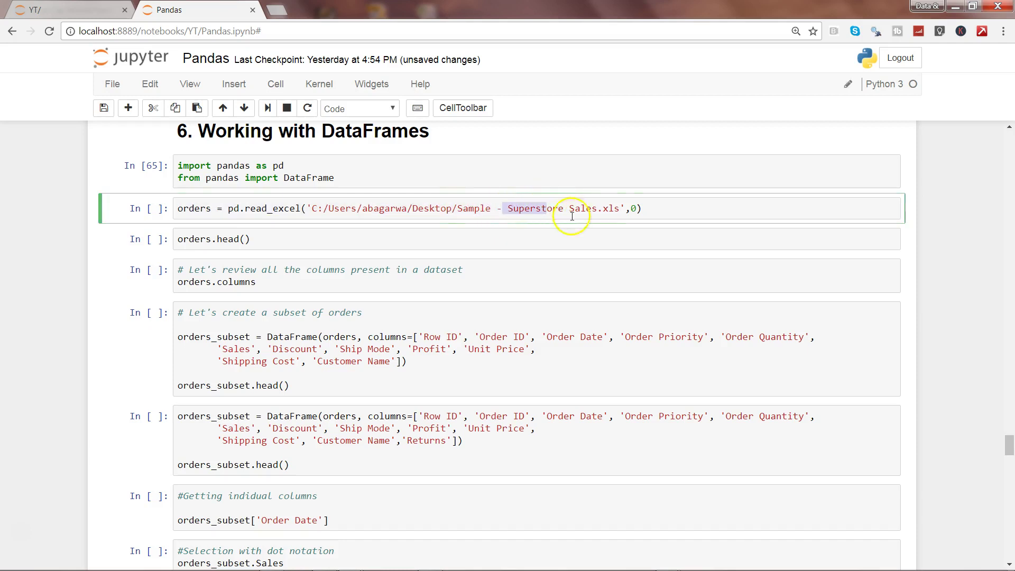
left_click(635, 209)
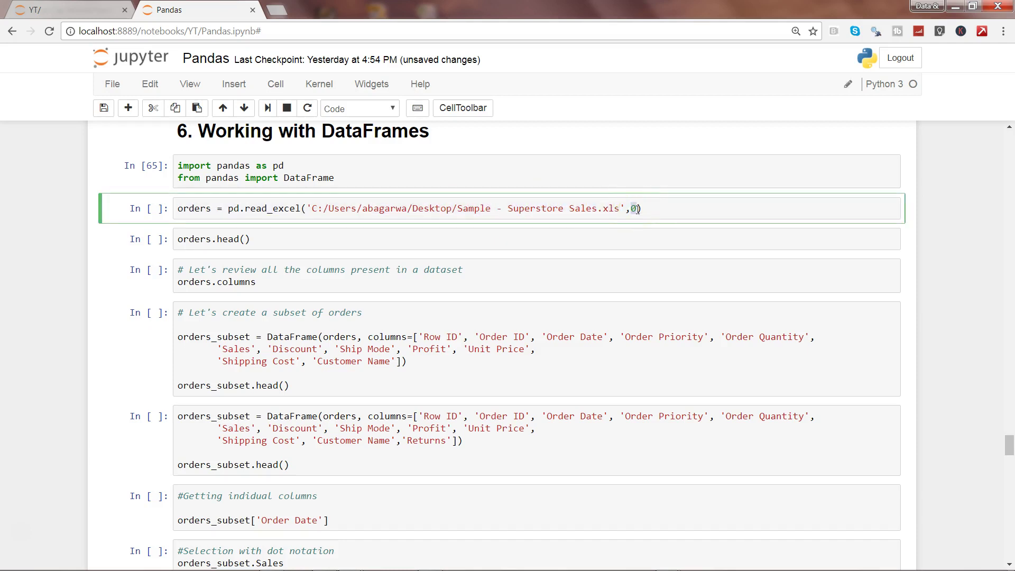
double_click(633, 209)
Load the spreadsheet into the orders variable as cell 66.
left_click(178, 207)
left_click_drag(178, 208, 212, 208)
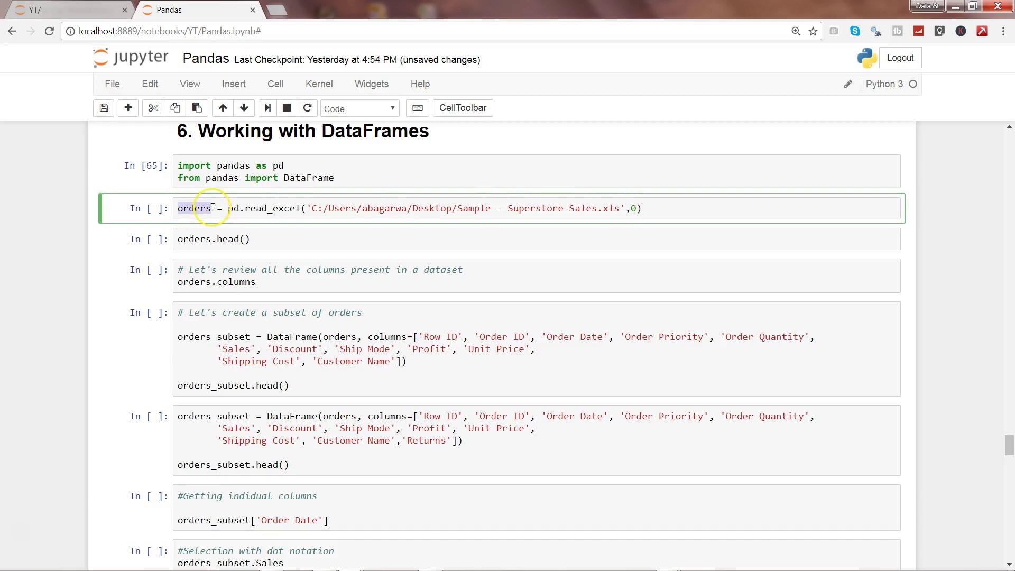
left_click(213, 208)
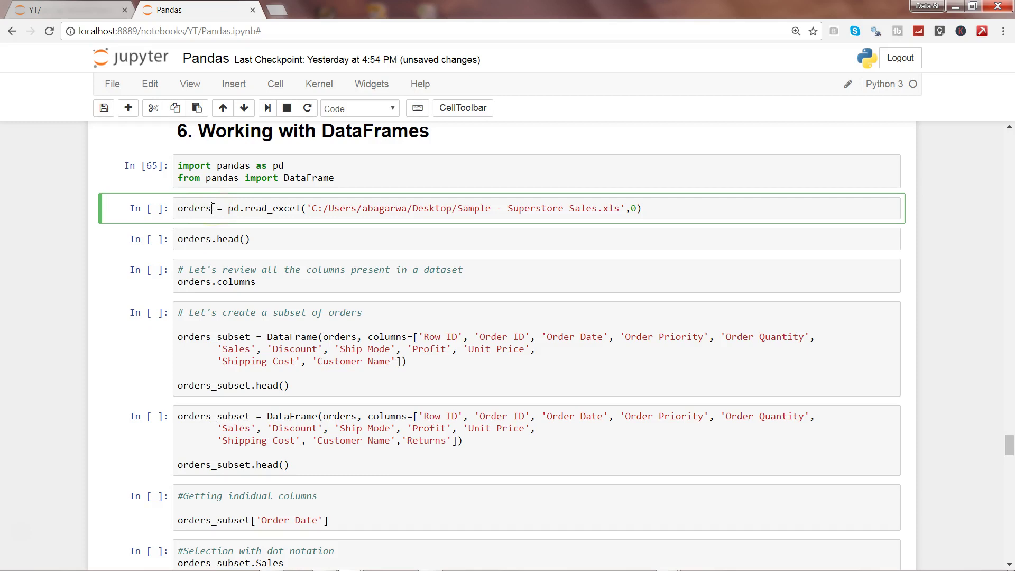
key("shift+Return")
Dismiss the colour-scheme popup and run orders.head() to preview five rows of 21 columns.
left_click(241, 239)
left_click(240, 239)
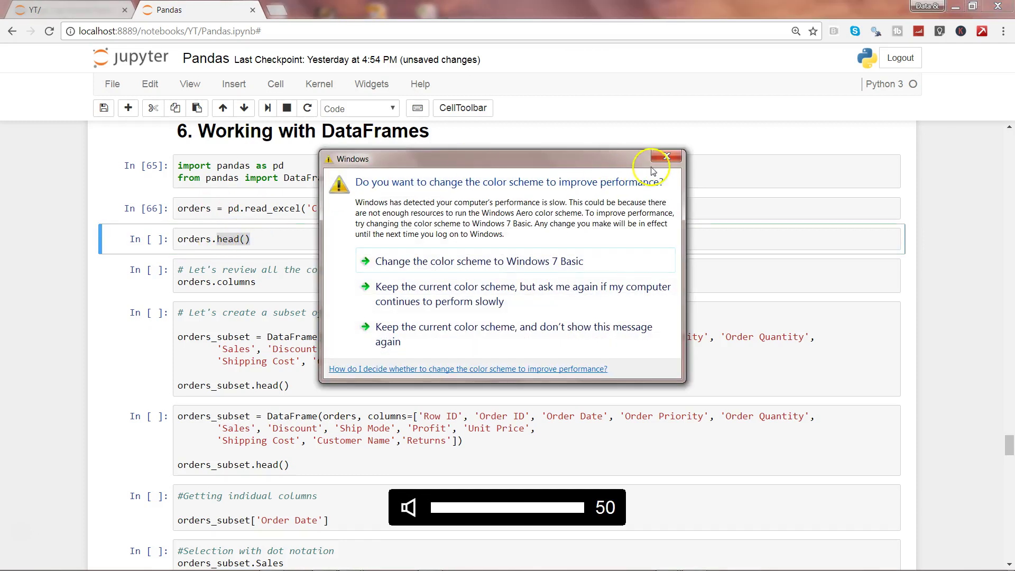
left_click(666, 157)
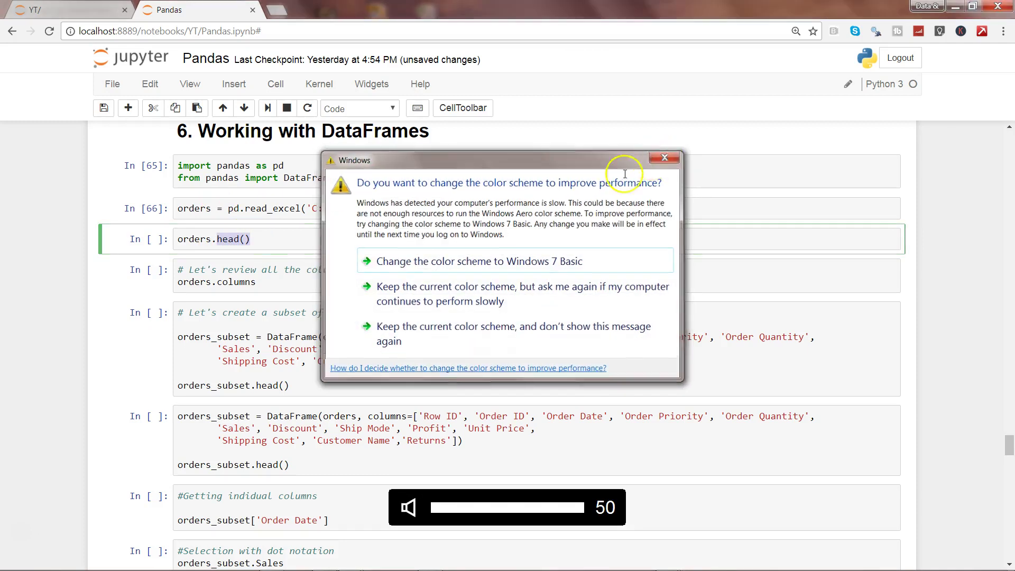
left_click(249, 239)
left_click(249, 239)
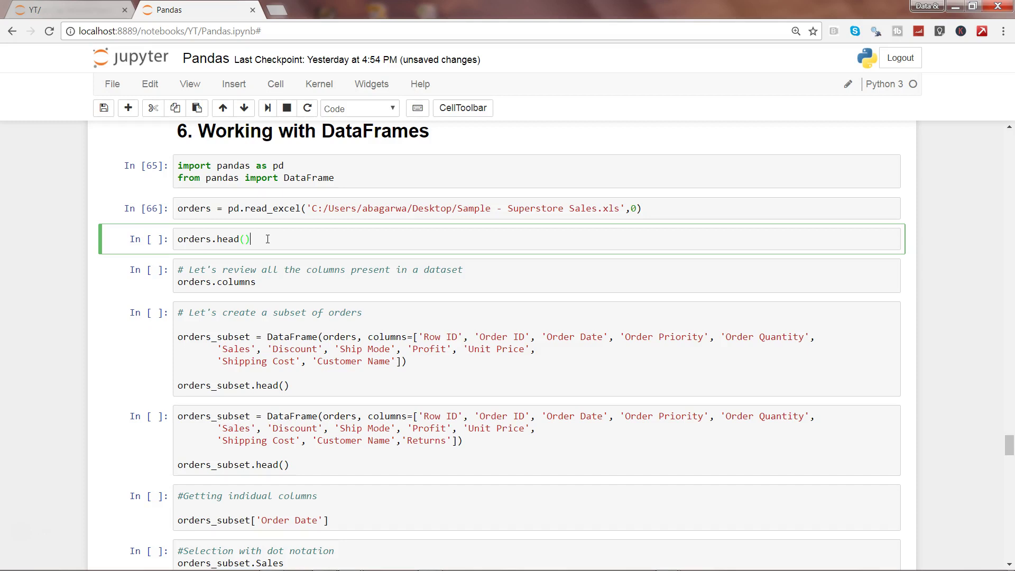
key("shift+Return")
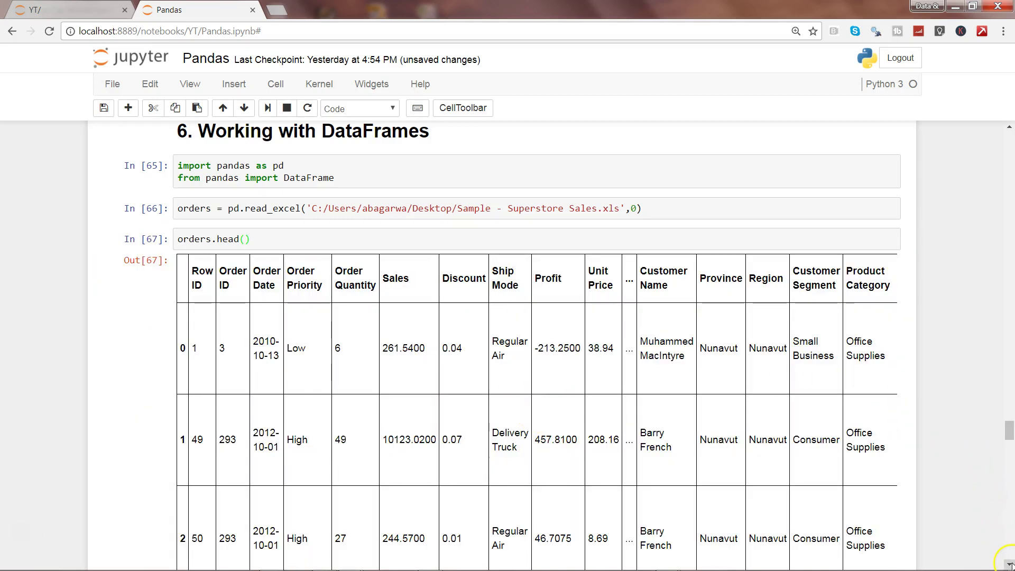
scroll(1006, 563, "down", 1)
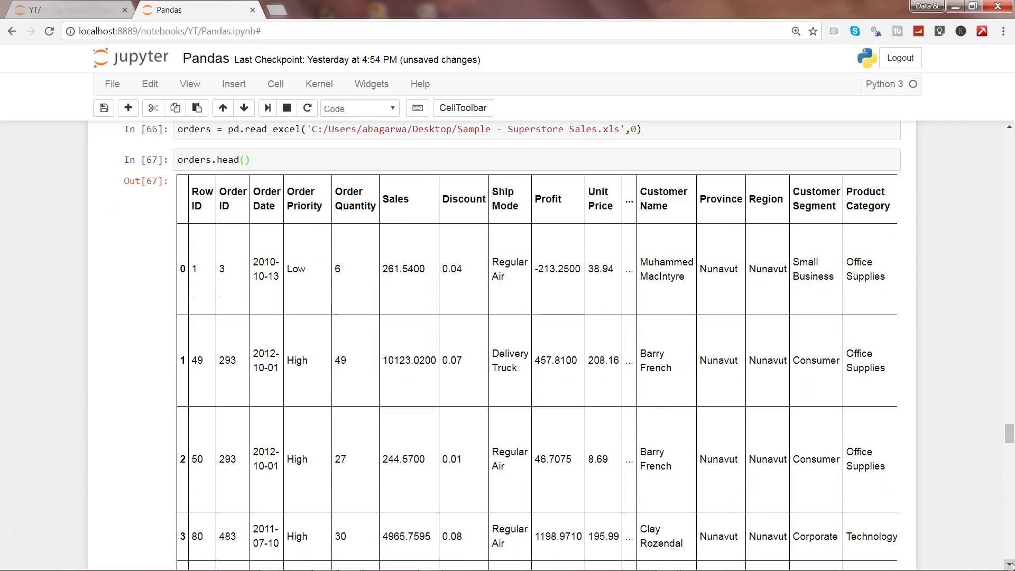
scroll(507, 346, "down", 1)
scroll(582, 464, "down", 1)
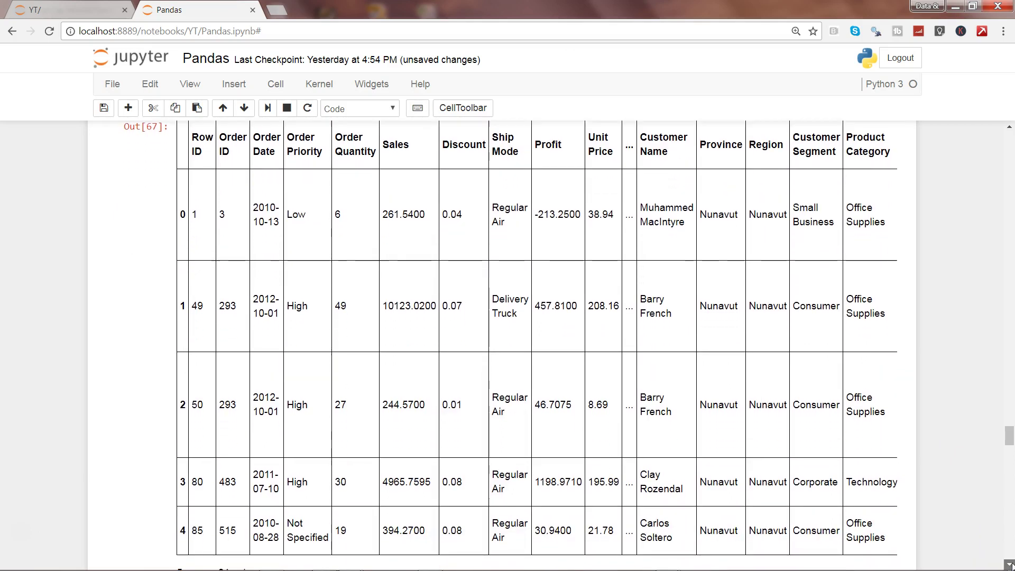
scroll(582, 464, "down", 1)
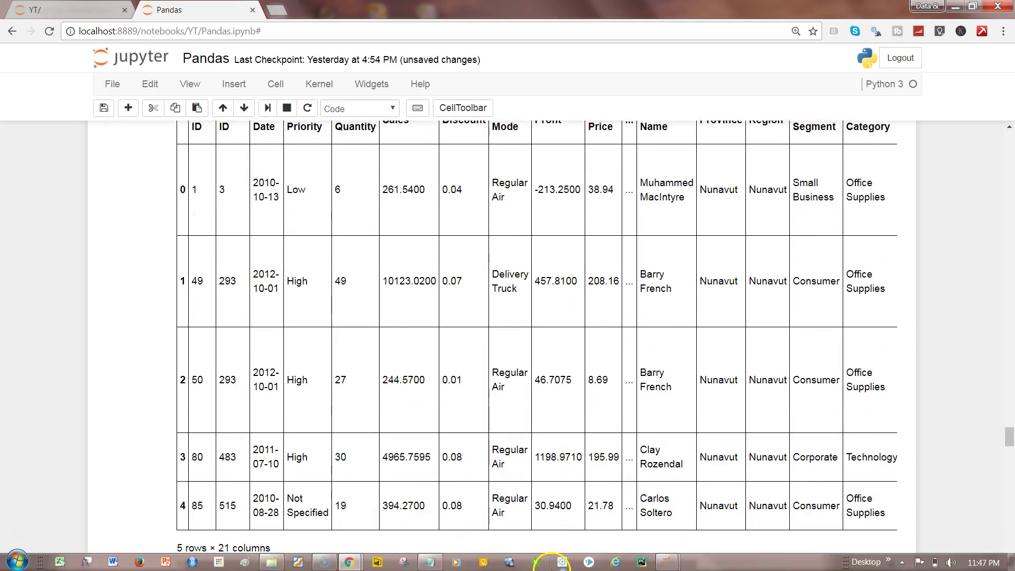
mouse_move(585, 561)
left_mouse_down()
mouse_move(815, 564)
mouse_move(396, 555)
left_mouse_up()
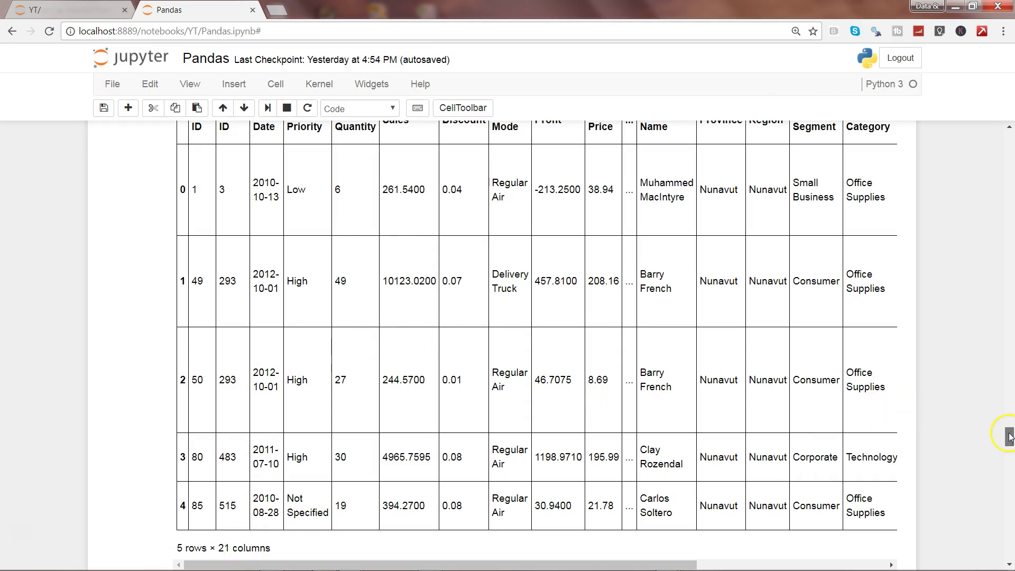
left_click_drag(1007, 439, 1007, 425)
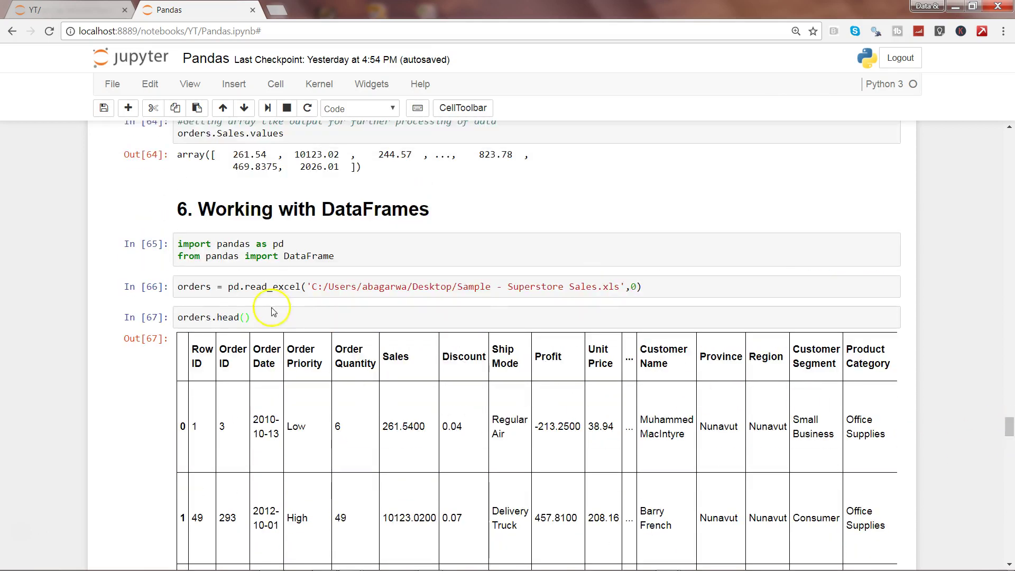
Rerun orders.head(2) as cell 68, then edit the argument toward 20.
left_click(255, 317)
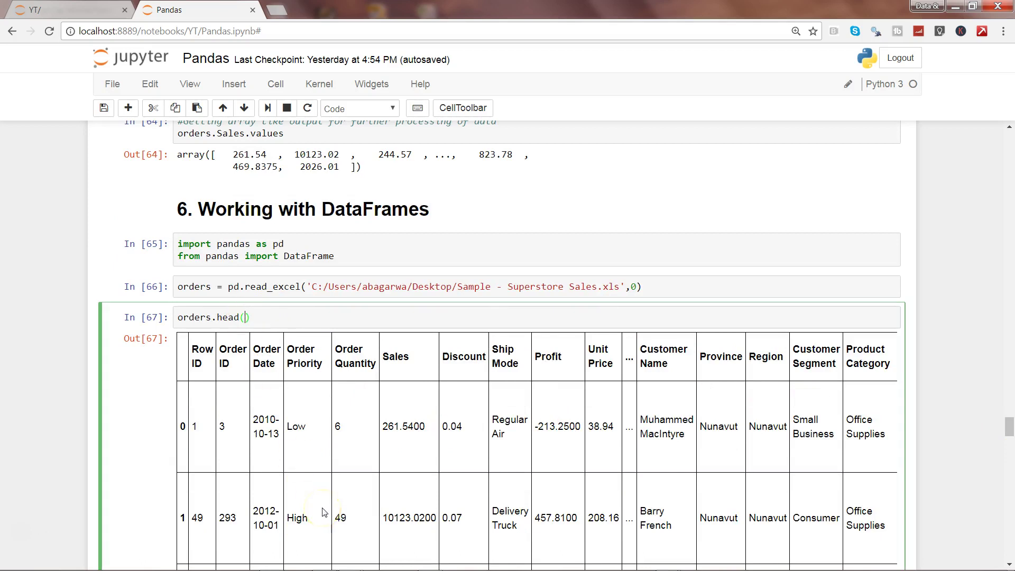
type("2")
key("shift+Return")
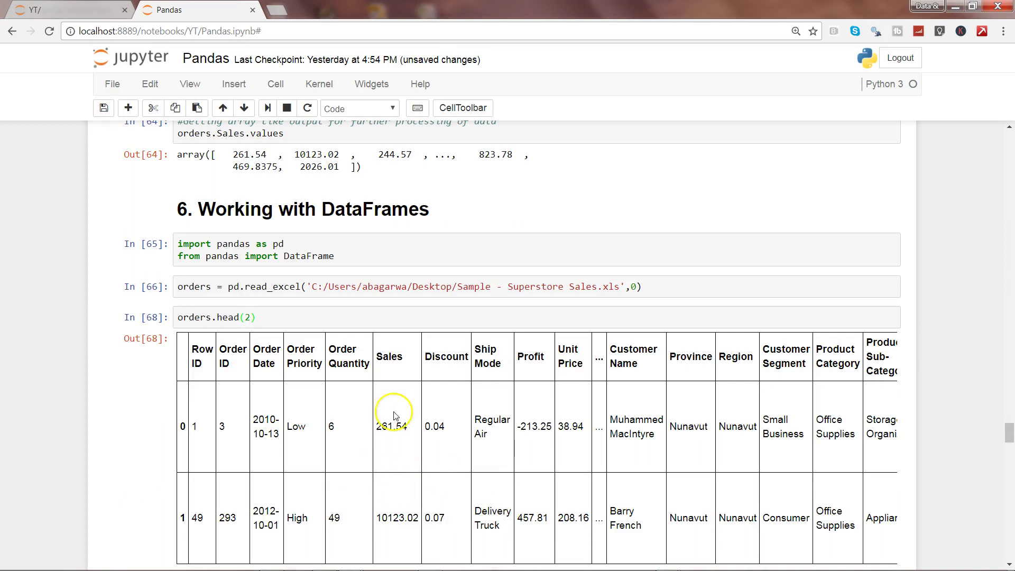
left_click(1008, 563)
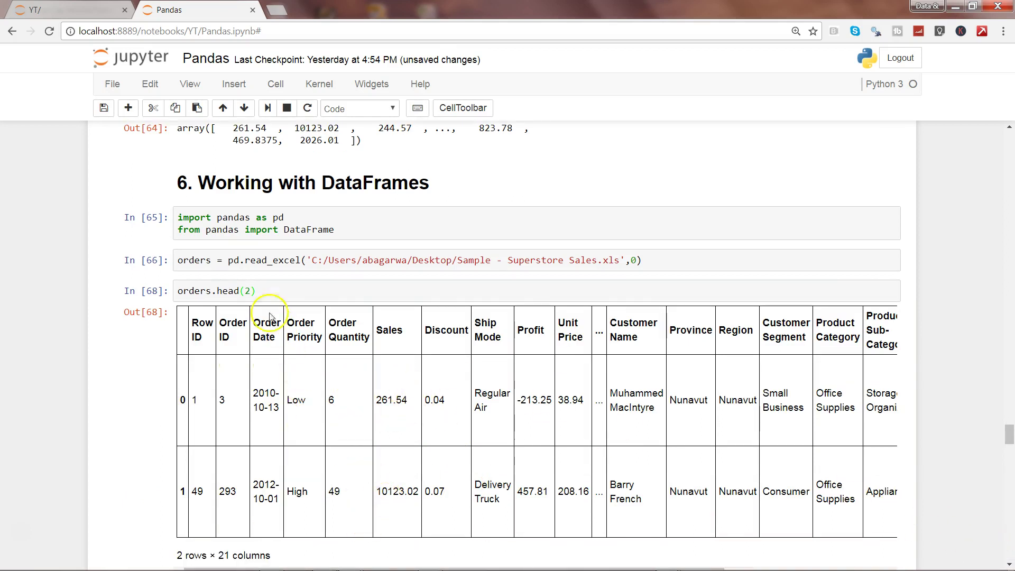
left_click(250, 290)
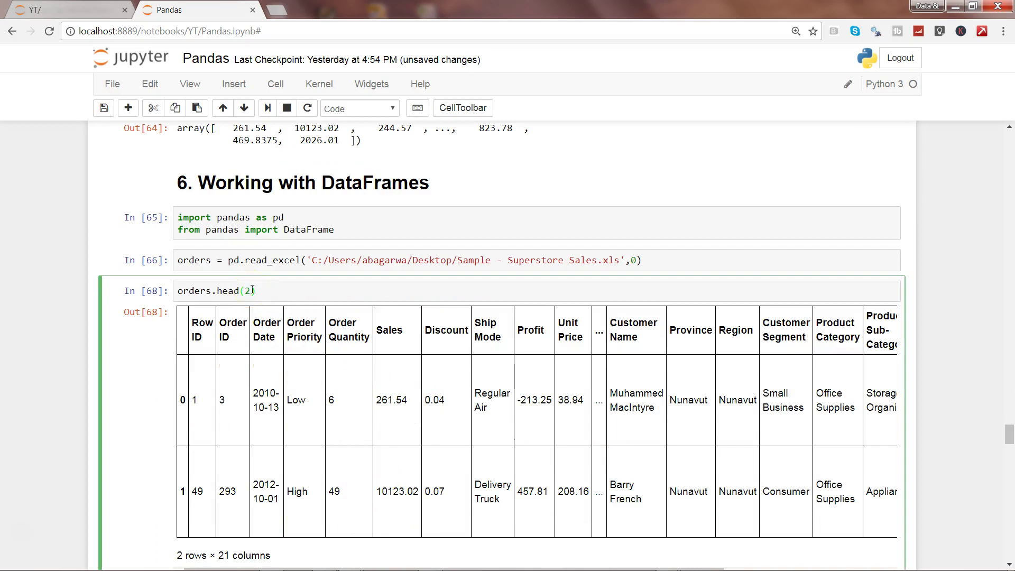
type("0")
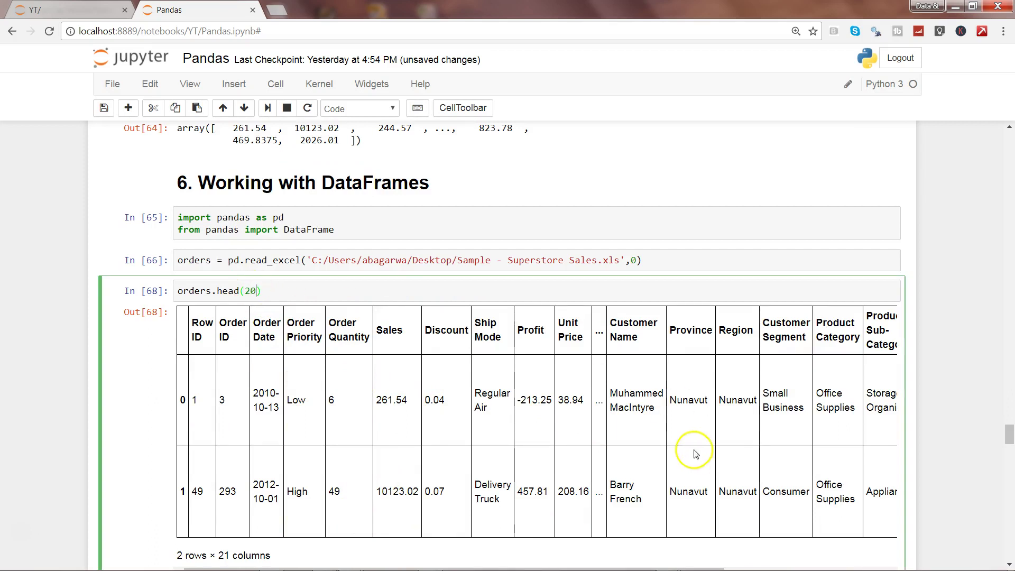
scroll(1004, 557, "down", 3)
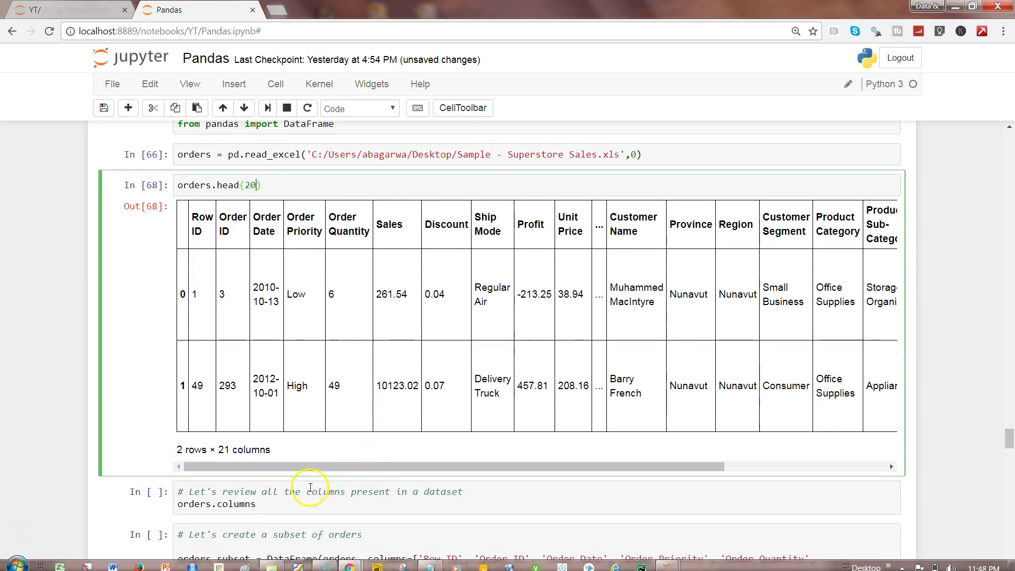
Run orders.columns as cell 69 to list all column names of orders.
left_click_drag(284, 491, 475, 491)
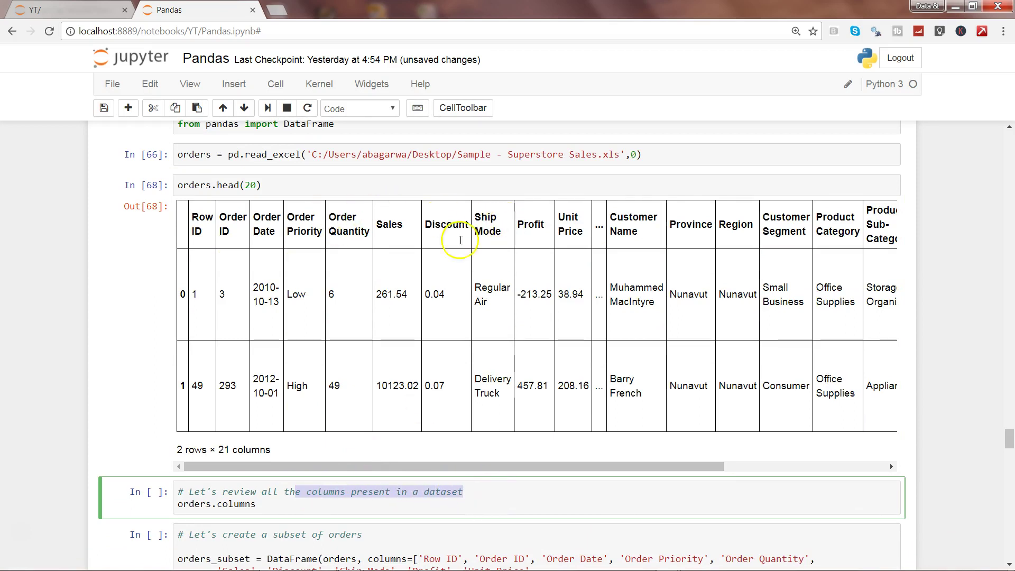
left_click(216, 503)
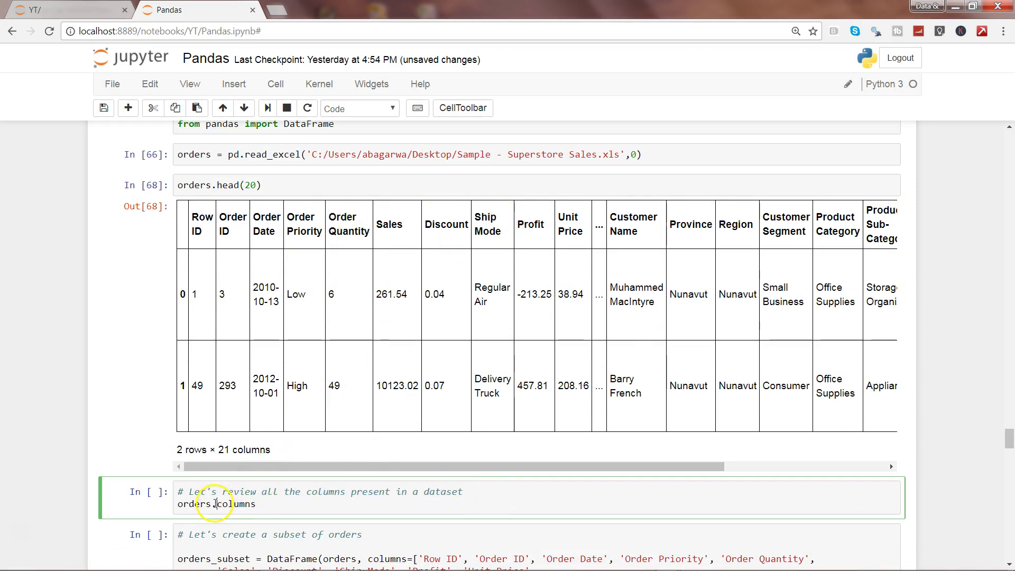
left_click_drag(178, 185, 214, 185)
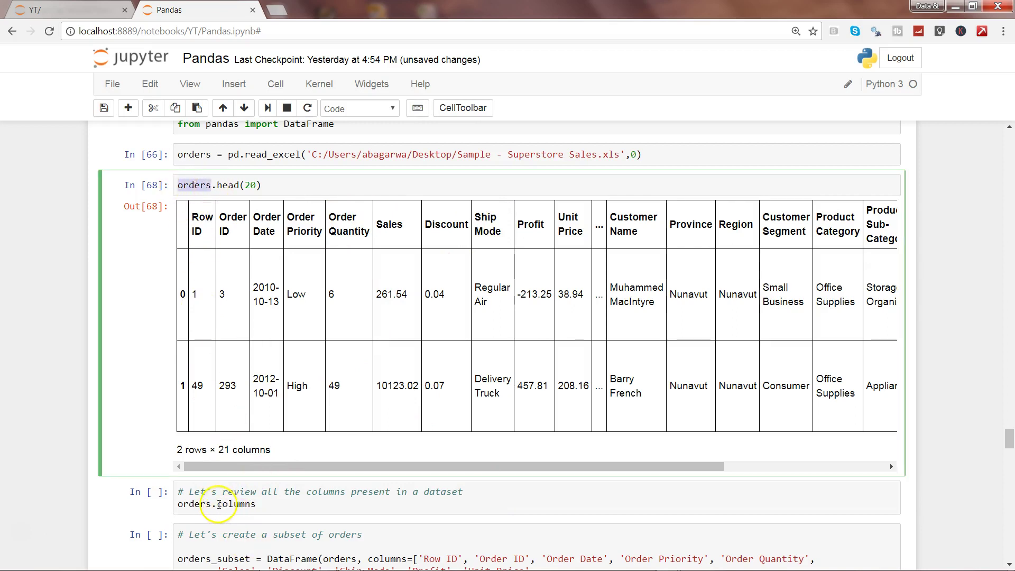
left_click_drag(217, 504, 262, 504)
key("shift+Return")
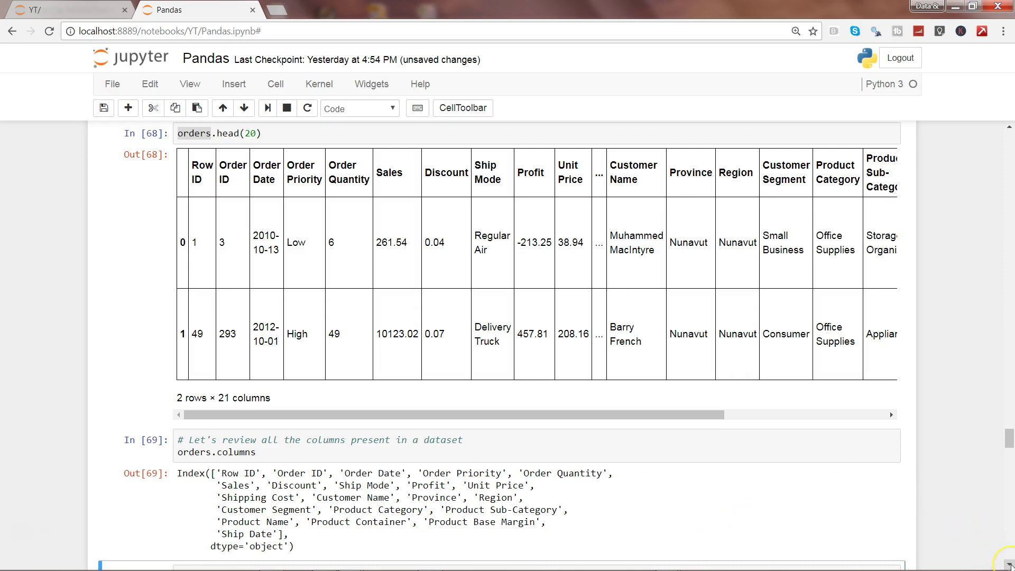
left_click(1007, 564)
Review the orders_subset code: the DataFrame call, orders as source, and the chosen column list.
left_click(1008, 563)
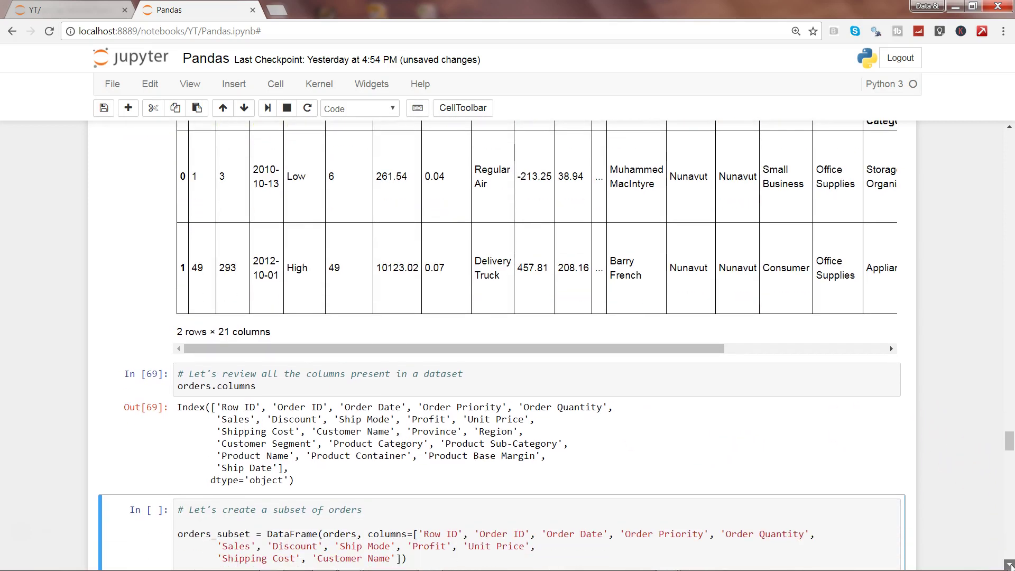
left_click(1007, 564)
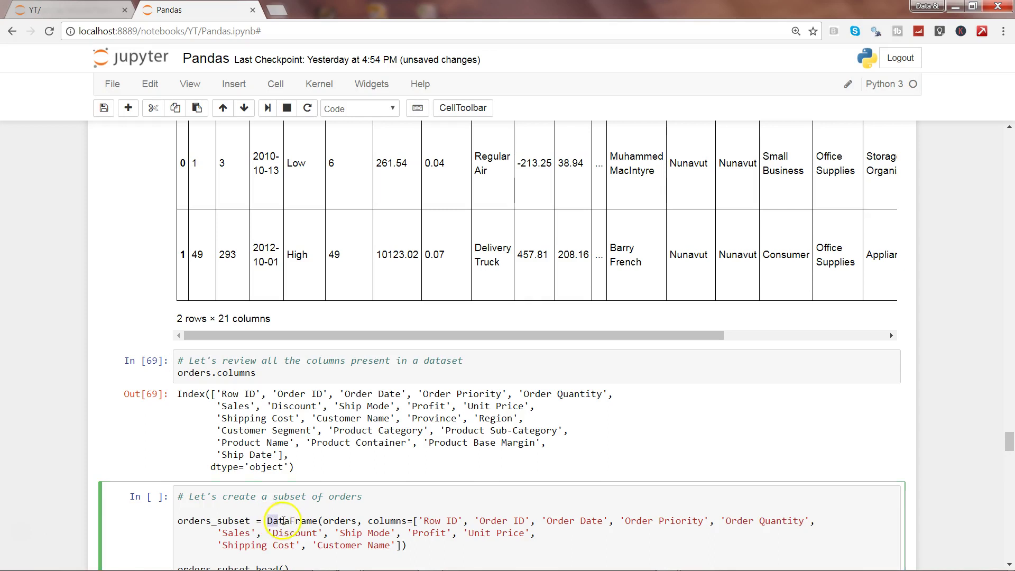
mouse_move(289, 522)
left_mouse_down()
mouse_move(326, 533)
mouse_move(358, 521)
left_mouse_up()
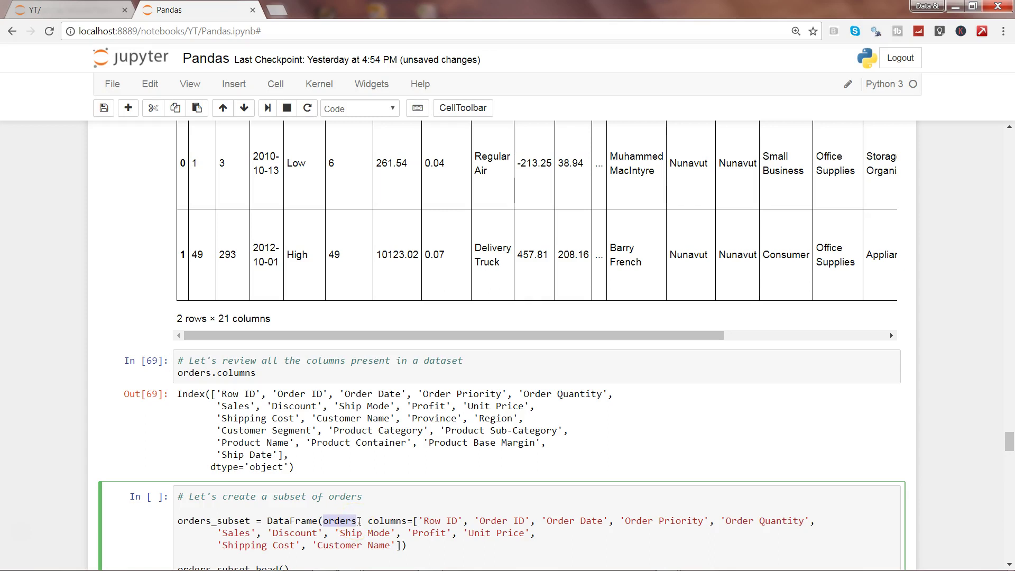
left_click(360, 521)
left_click_drag(359, 520, 322, 521)
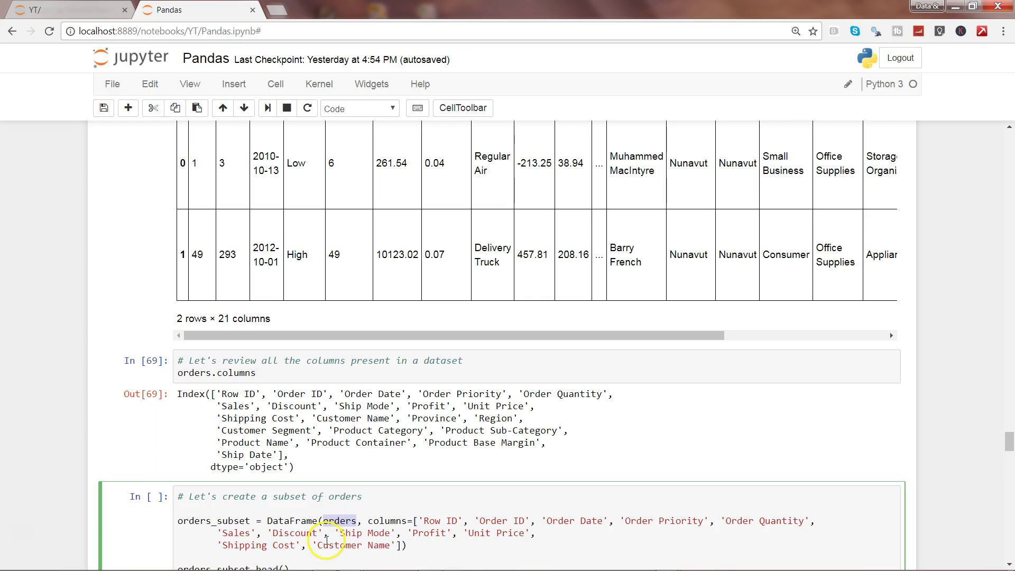
left_click_drag(367, 521, 402, 547)
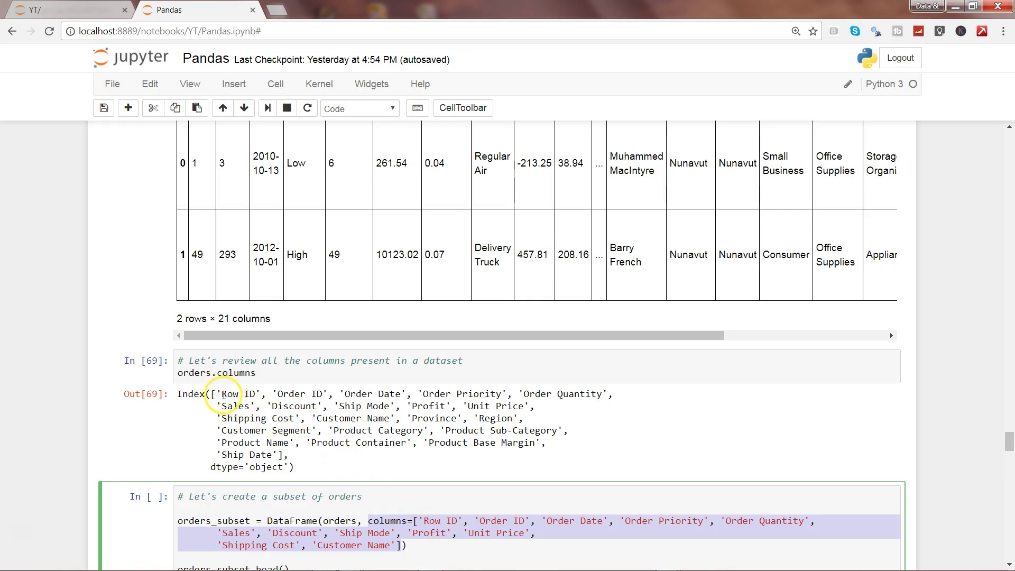
left_click_drag(220, 394, 302, 421)
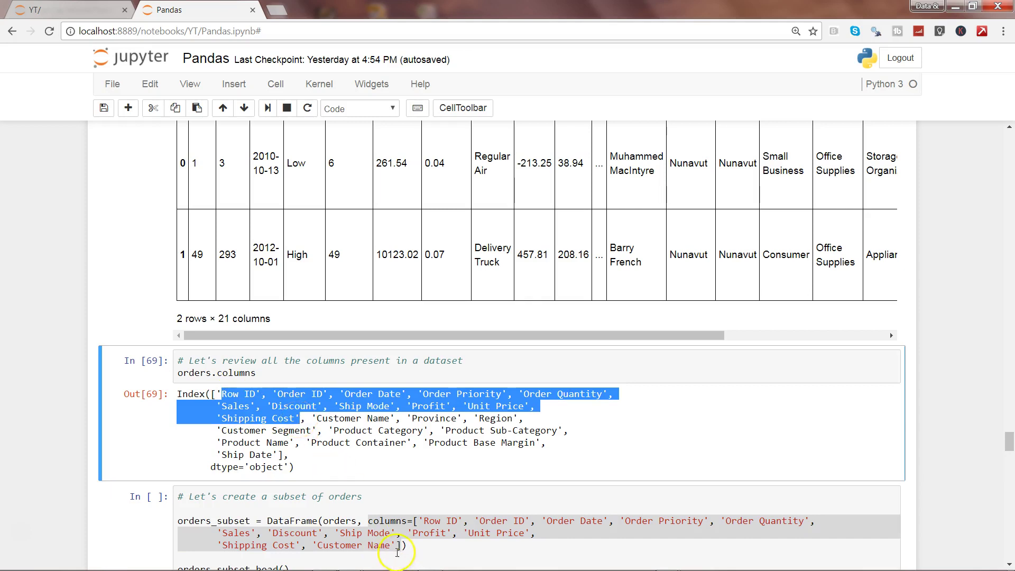
Change head() to head(3) and run the subset cell as cell 70.
left_click(412, 546)
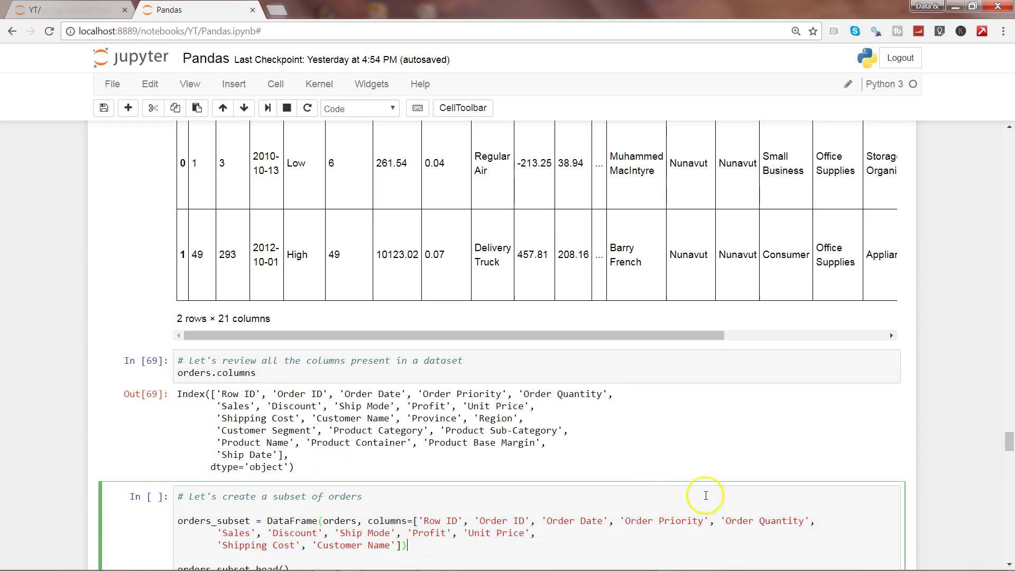
left_click(1009, 563)
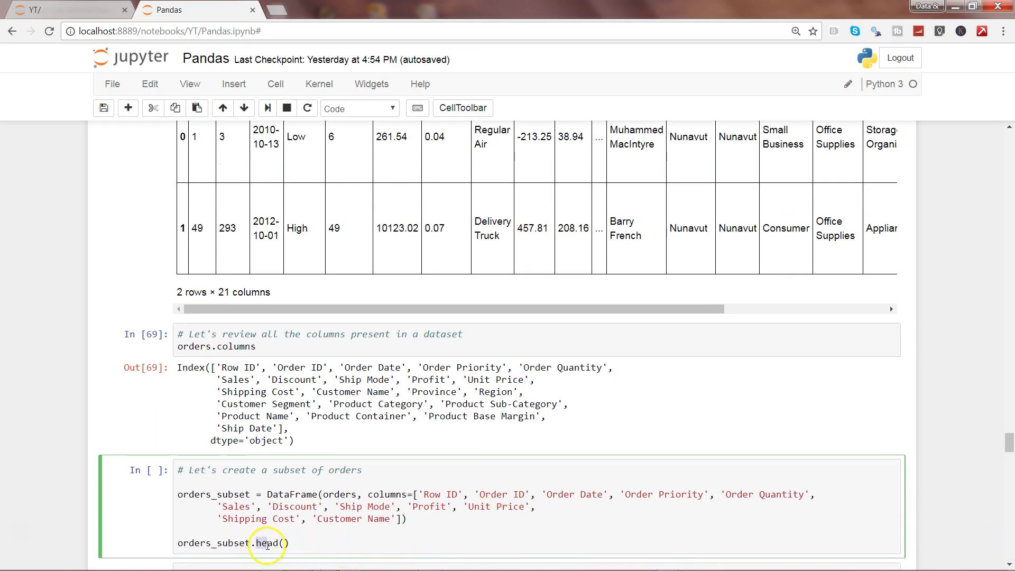
left_click(283, 542)
type("3")
left_click(323, 539)
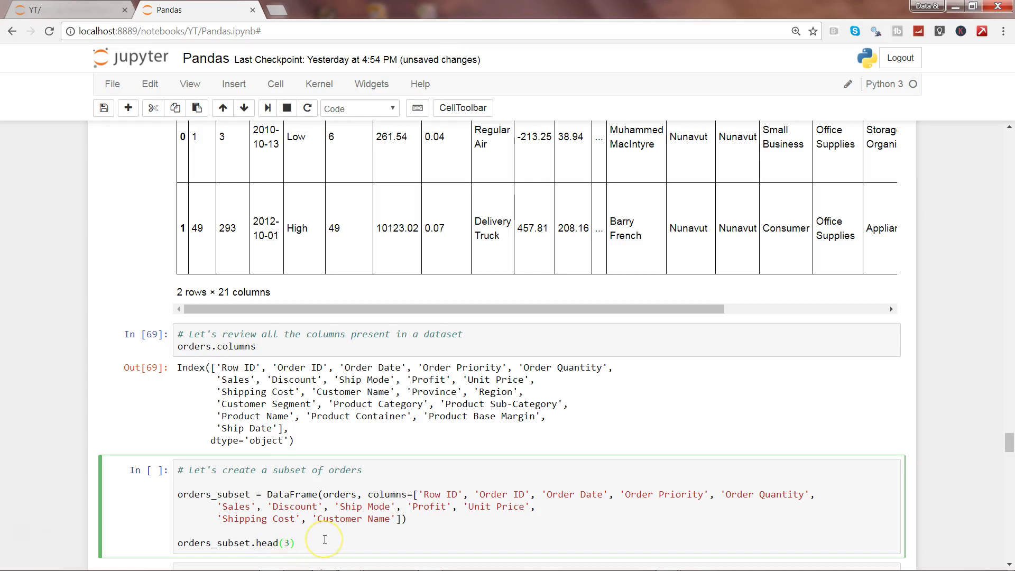
key("shift+Return")
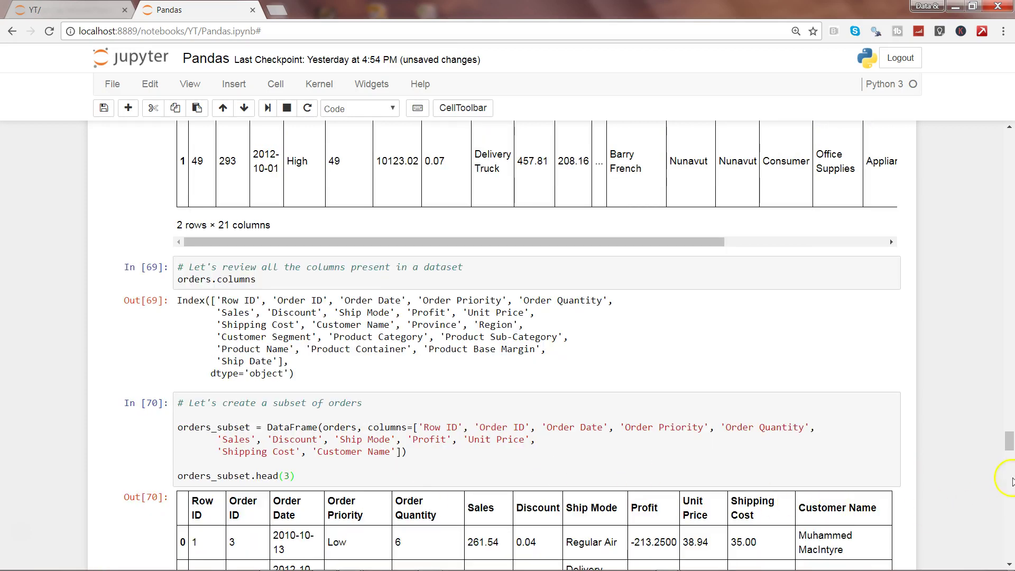
left_click_drag(1008, 440, 1009, 451)
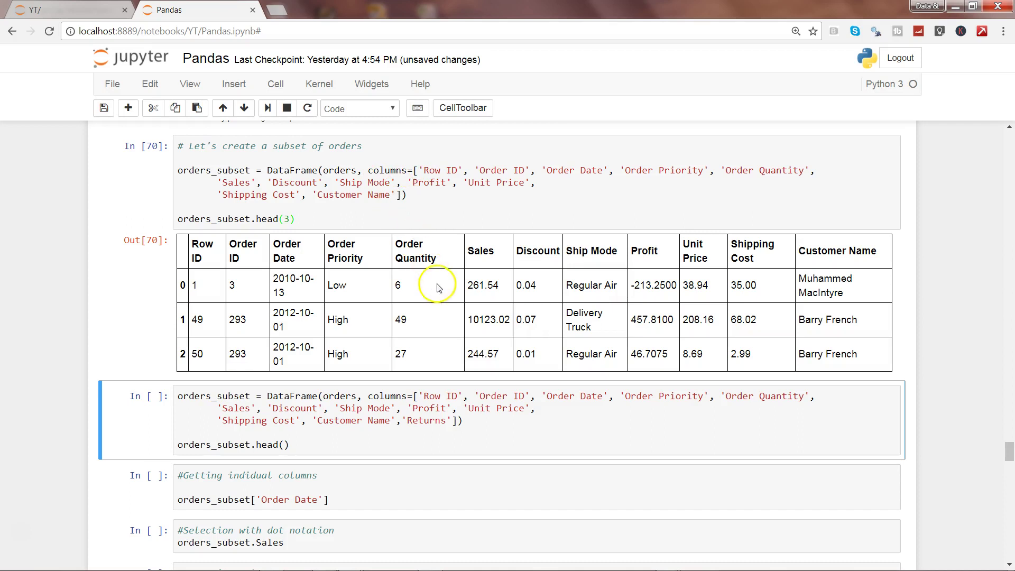
Run the subset cell with 'Returns' added and head(3), showing NaN Returns in cell 71.
left_click_drag(267, 170, 414, 196)
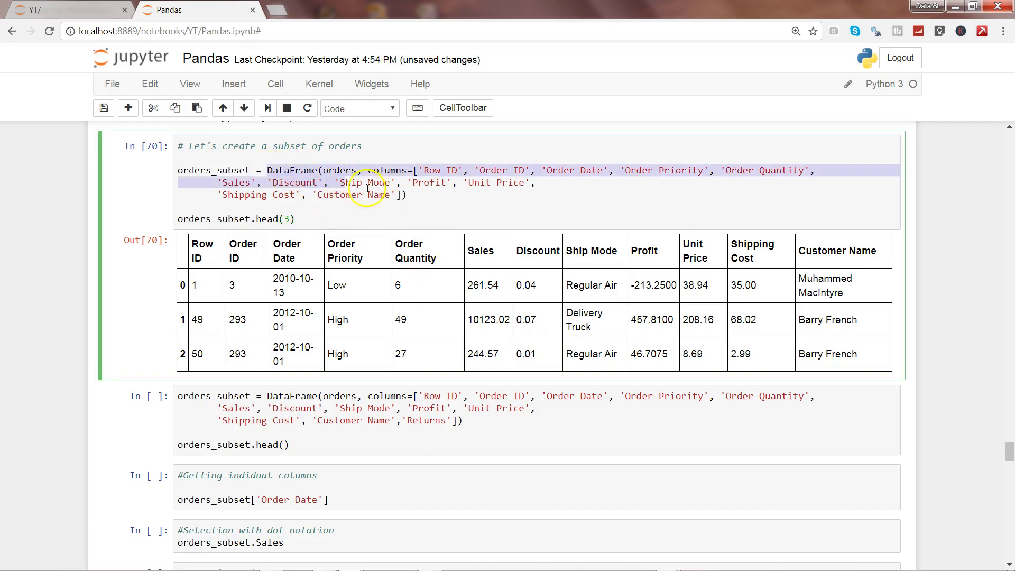
left_click(415, 195)
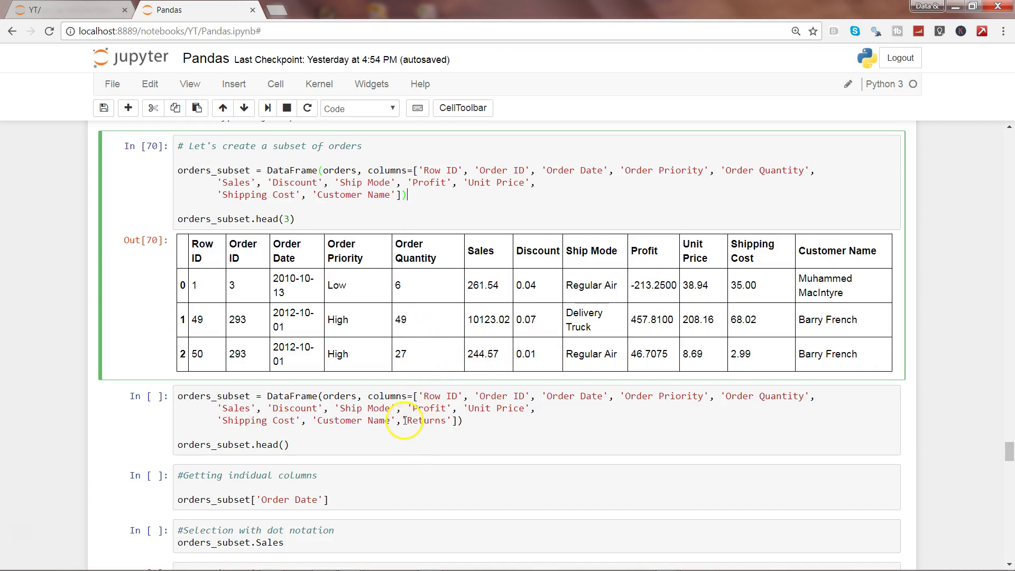
left_click_drag(403, 421, 448, 421)
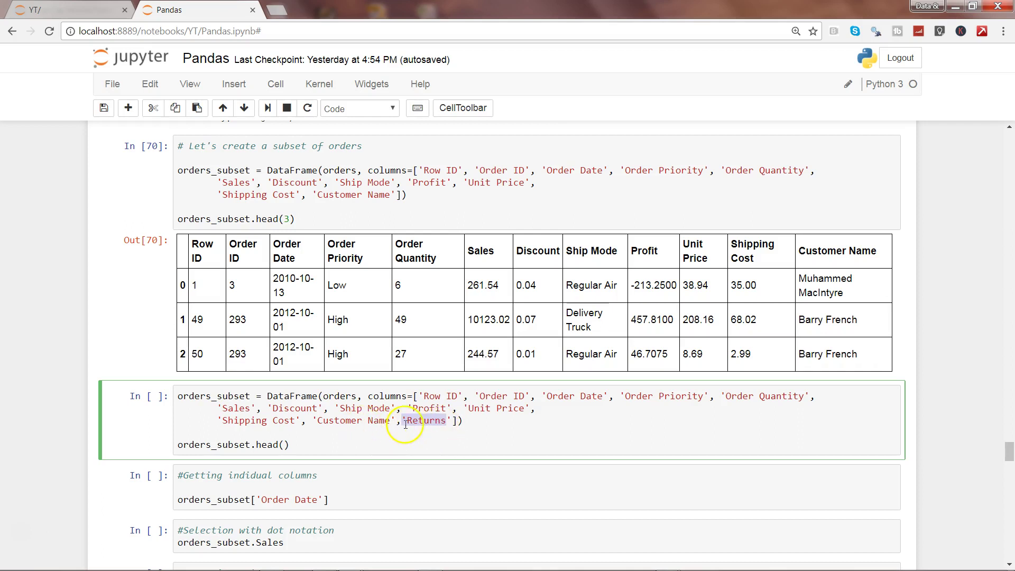
left_click(391, 441)
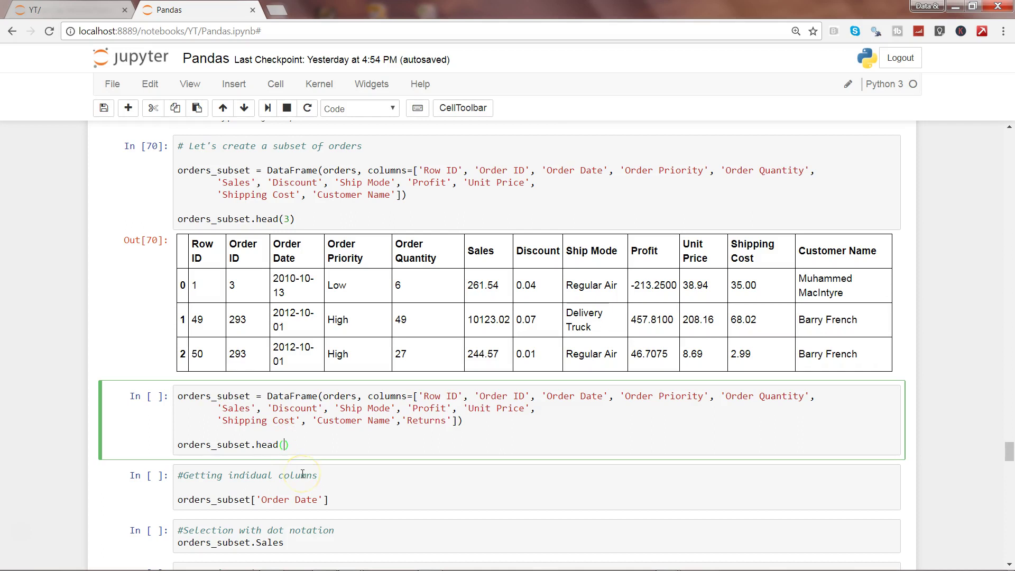
type("3")
key("shift+Return")
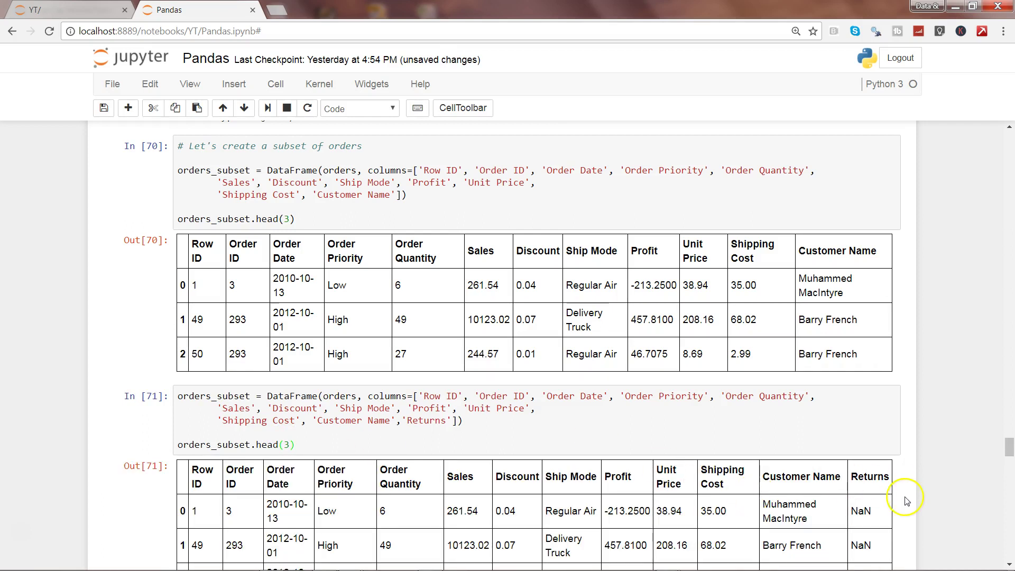
scroll(1001, 561, "down", 1)
scroll(1000, 559, "down", 1)
scroll(1003, 557, "down", 1)
left_click_drag(850, 431, 872, 432)
left_click(875, 432)
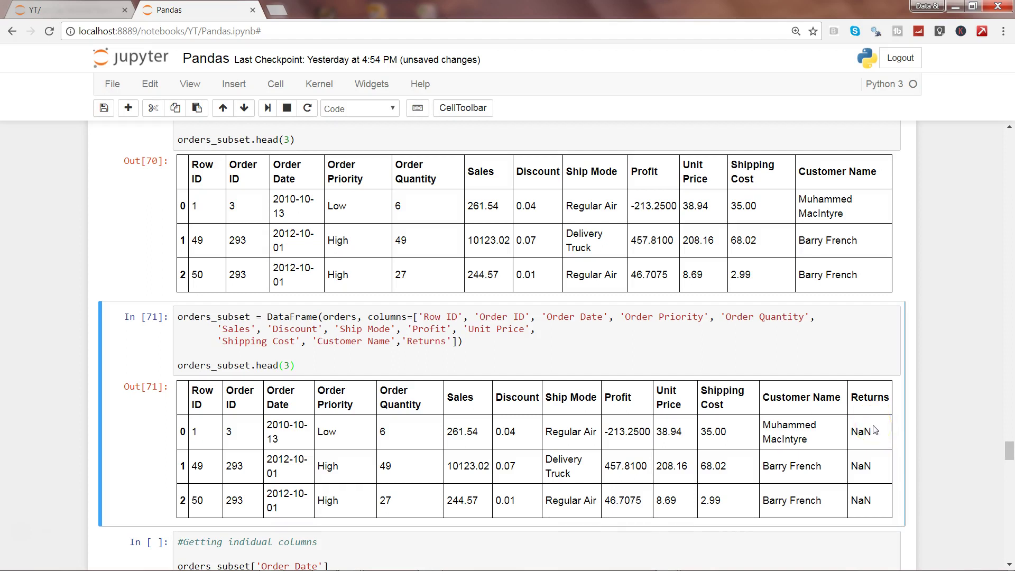
left_click_drag(873, 430, 857, 433)
left_click_drag(407, 342, 448, 343)
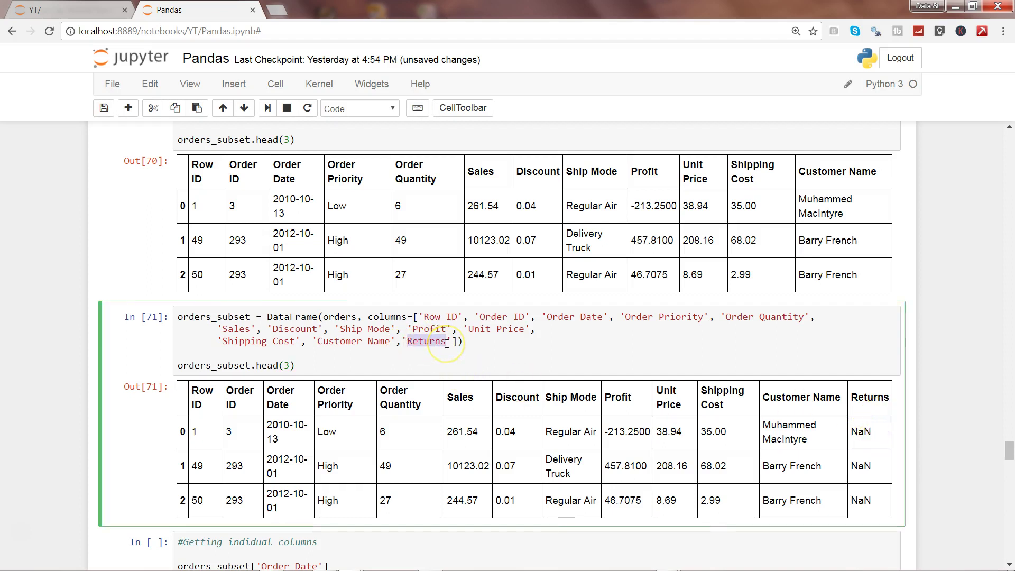
left_click(448, 343)
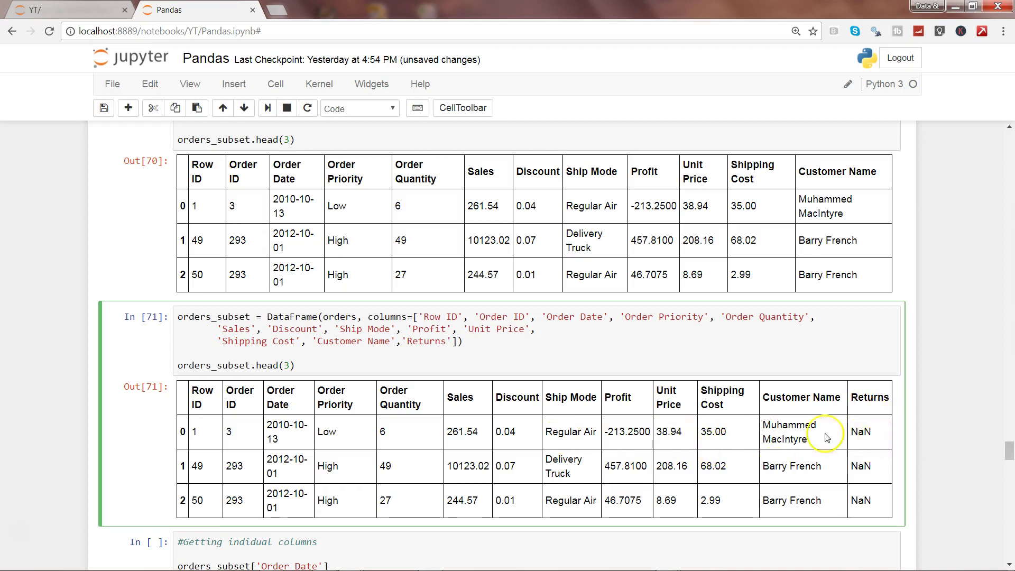
left_click_drag(407, 340, 448, 341)
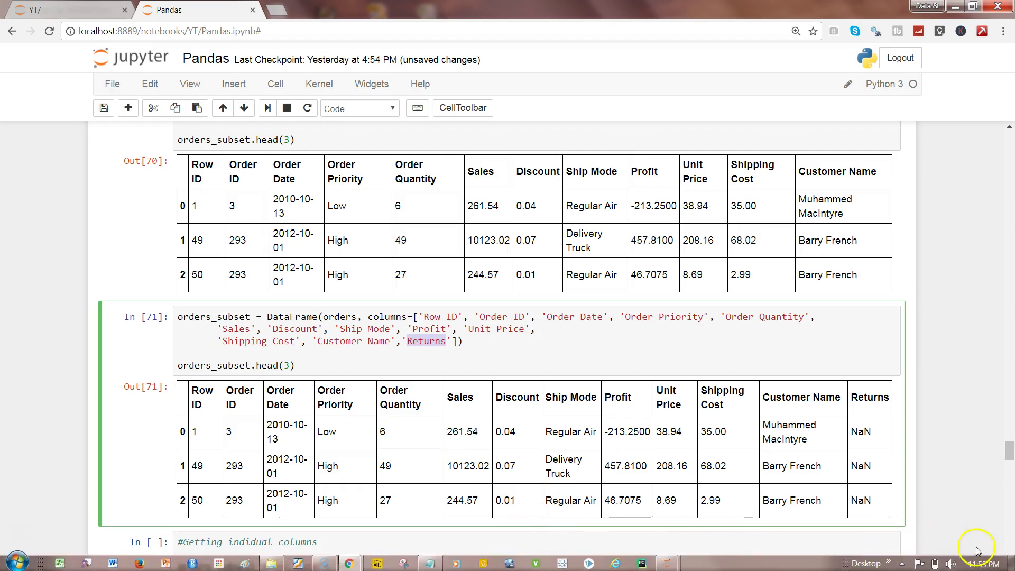
left_click(1008, 566)
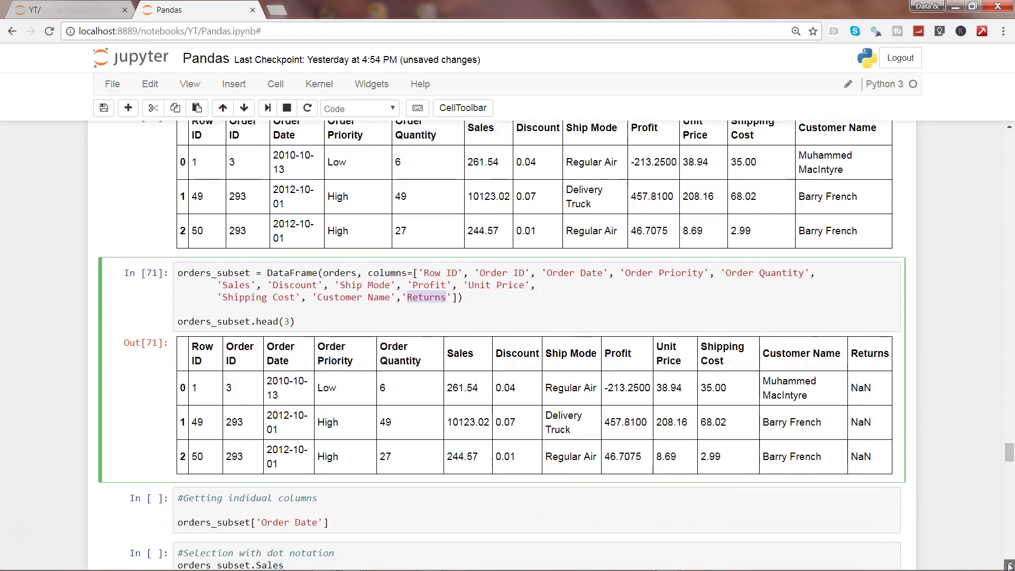
left_click_drag(347, 514, 171, 513)
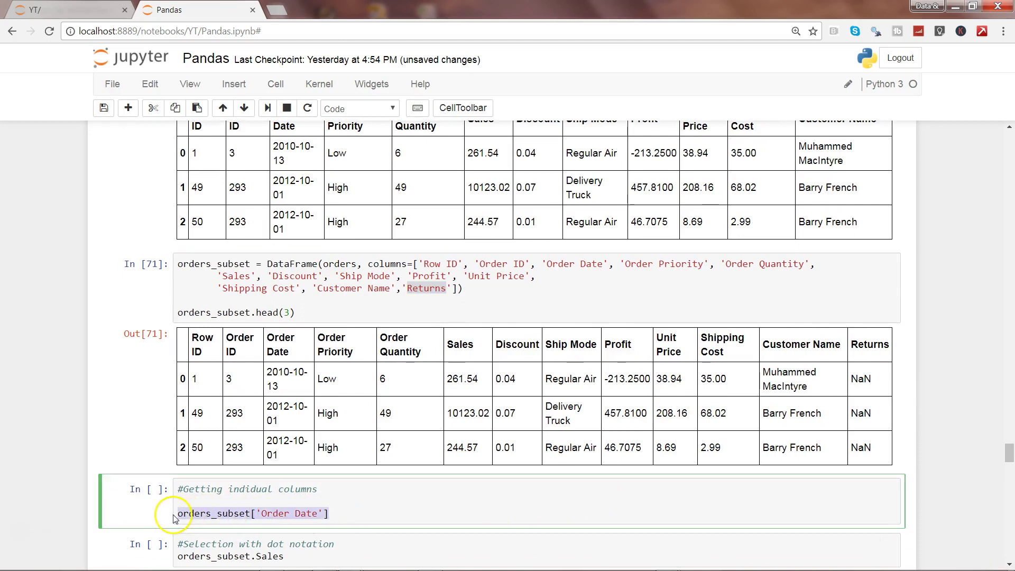
left_click(354, 514)
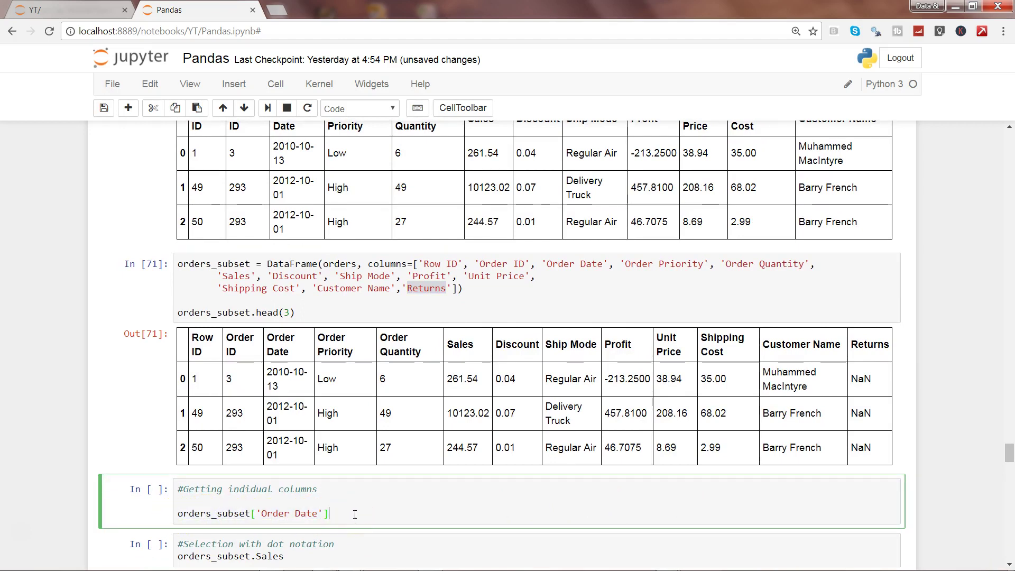
key("shift+Return")
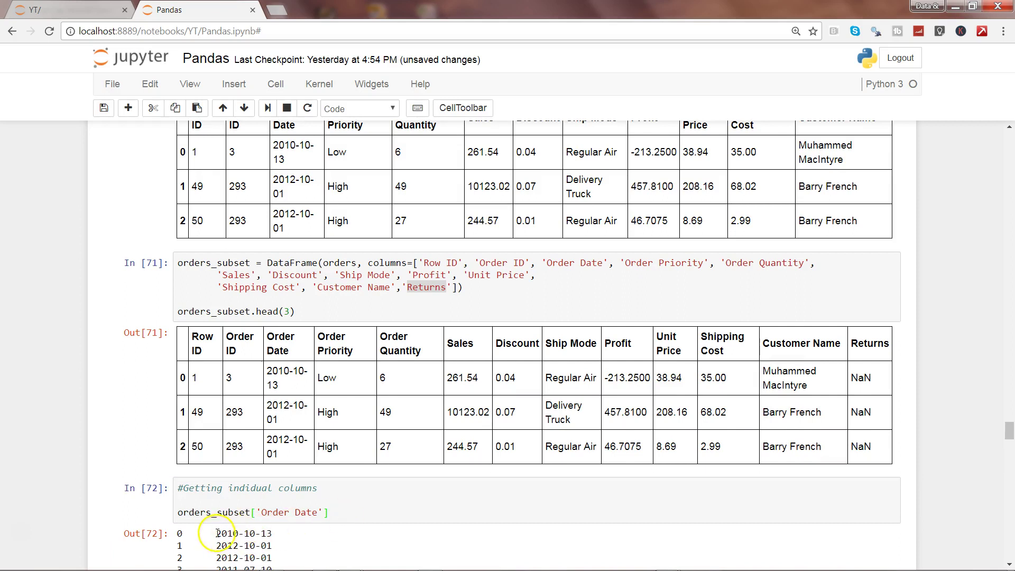
left_click_drag(216, 533, 275, 553)
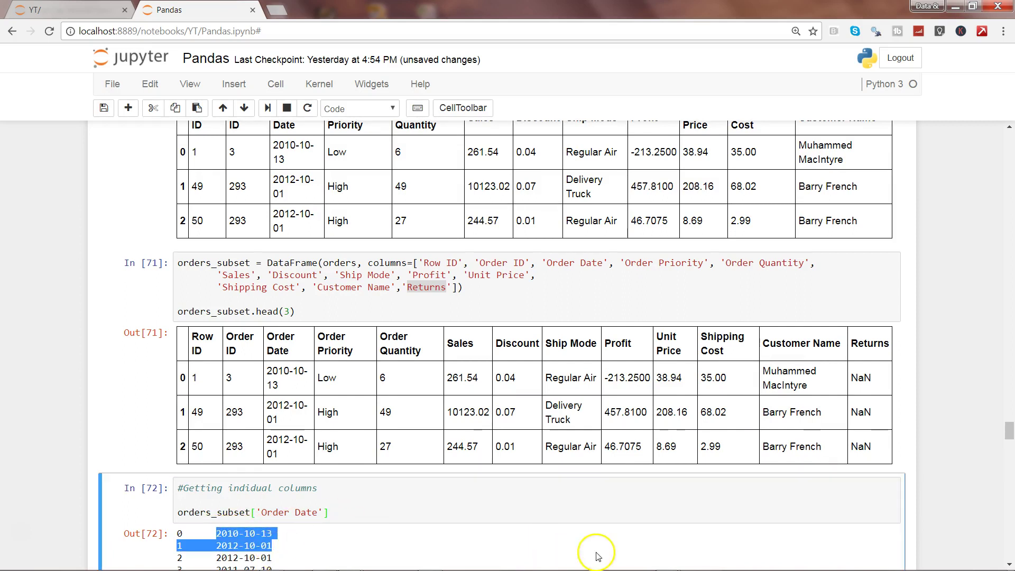
scroll(1008, 565, "down", 2)
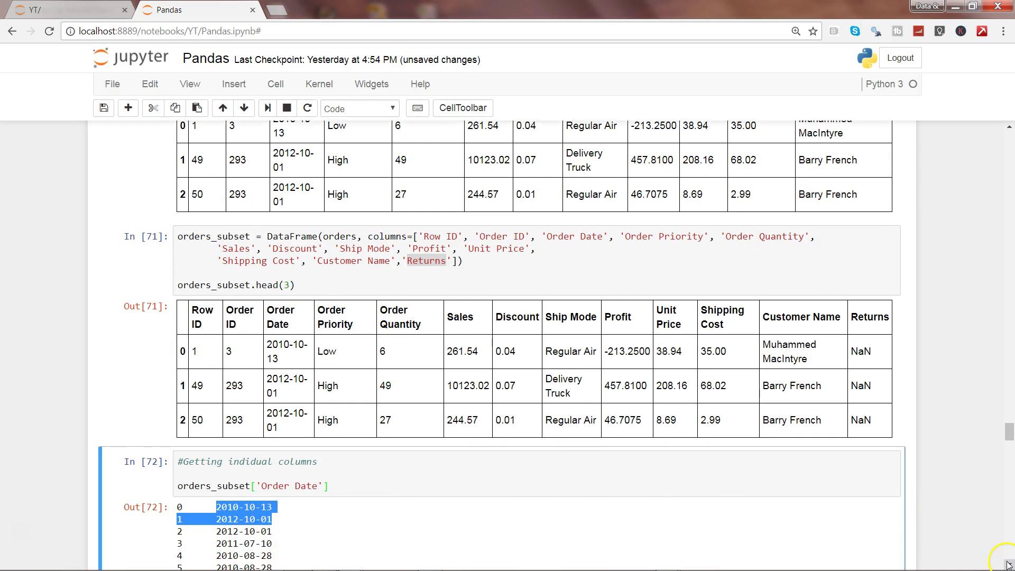
scroll(1008, 565, "down", 1)
scroll(1008, 565, "down", 2)
scroll(1007, 564, "down", 1)
scroll(1007, 565, "down", 1)
scroll(1007, 565, "down", 1)
scroll(1008, 565, "down", 1)
scroll(1008, 564, "down", 1)
scroll(1007, 564, "down", 2)
scroll(1008, 565, "down", 2)
scroll(1008, 565, "down", 1)
scroll(1007, 565, "down", 2)
scroll(1007, 564, "down", 1)
scroll(1008, 564, "down", 1)
scroll(1008, 565, "down", 1)
scroll(1007, 565, "down", 1)
scroll(1008, 565, "down", 1)
scroll(1008, 565, "down", 1)
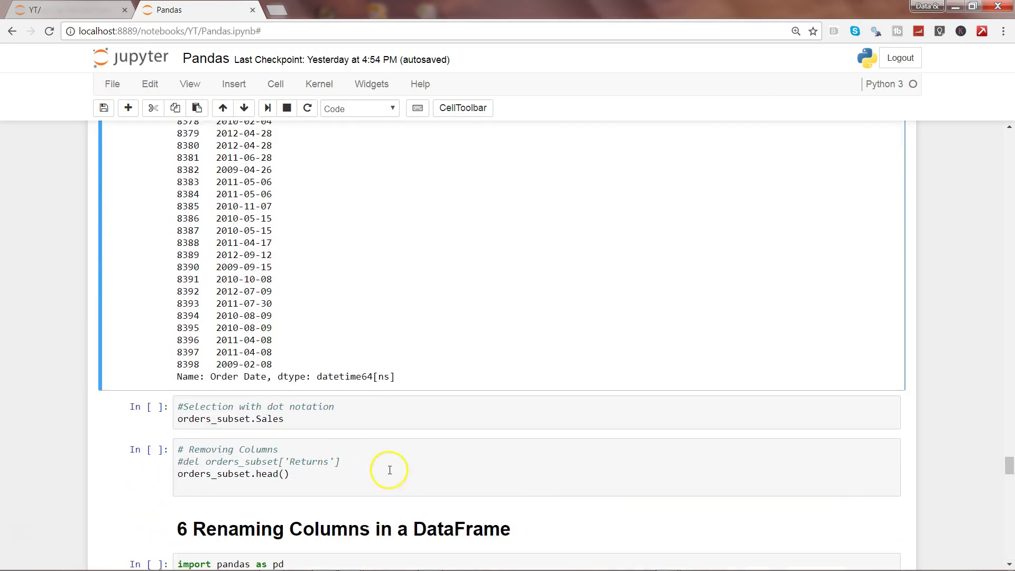
Examine the orders_subset.Sales line, highlighting the Sales column name.
left_click(191, 418)
left_click_drag(177, 418, 290, 422)
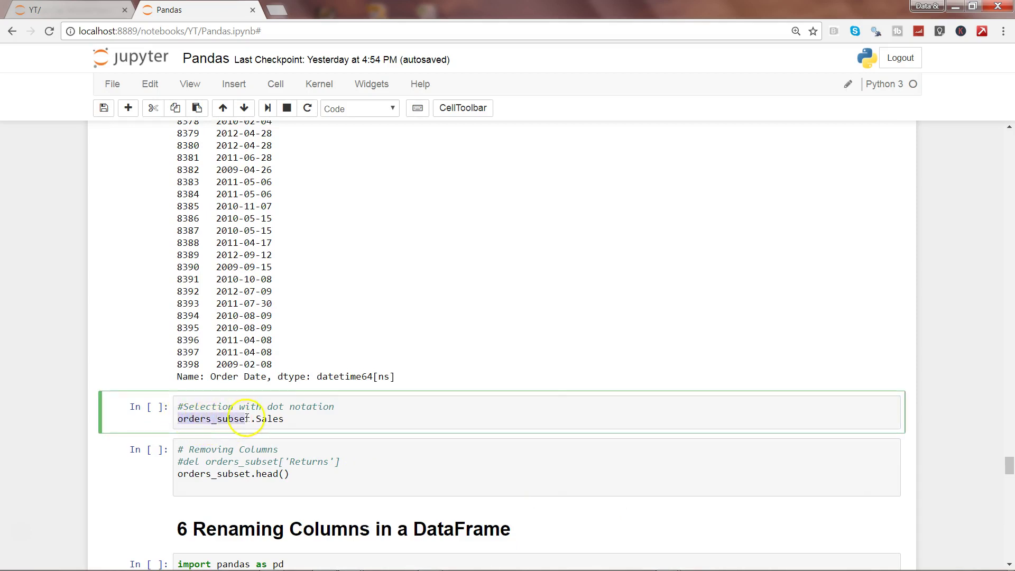
left_click(290, 421)
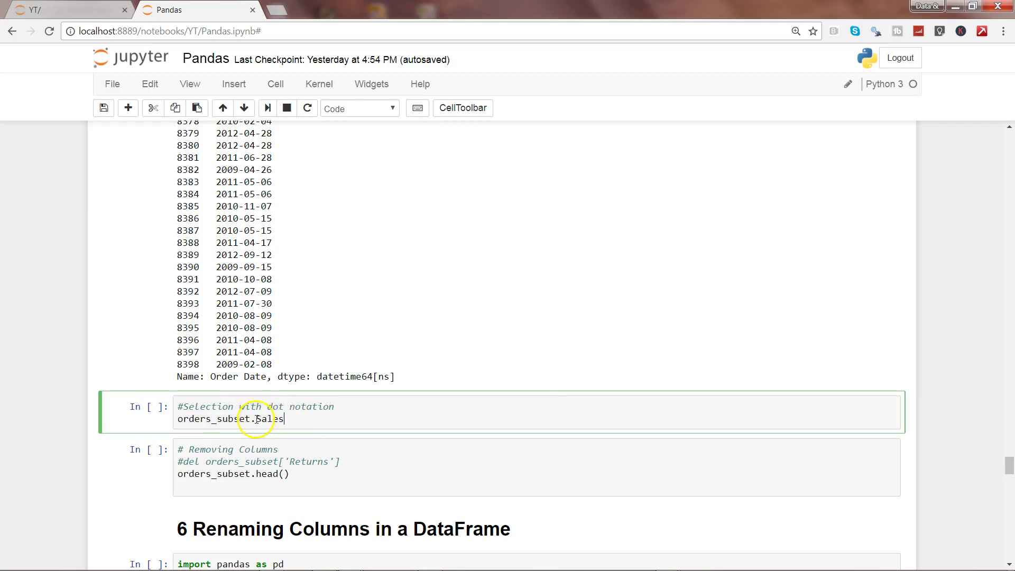
left_click_drag(255, 418, 281, 419)
left_click(290, 418)
left_click(262, 419)
left_click(257, 419)
left_click_drag(256, 418, 284, 419)
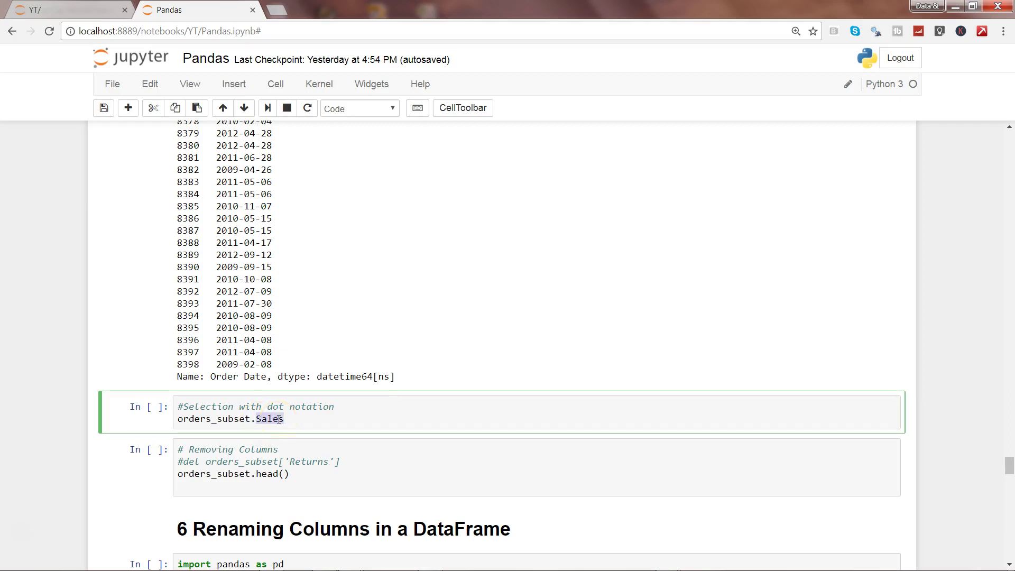
left_click(285, 419)
left_click_drag(1008, 468, 1009, 437)
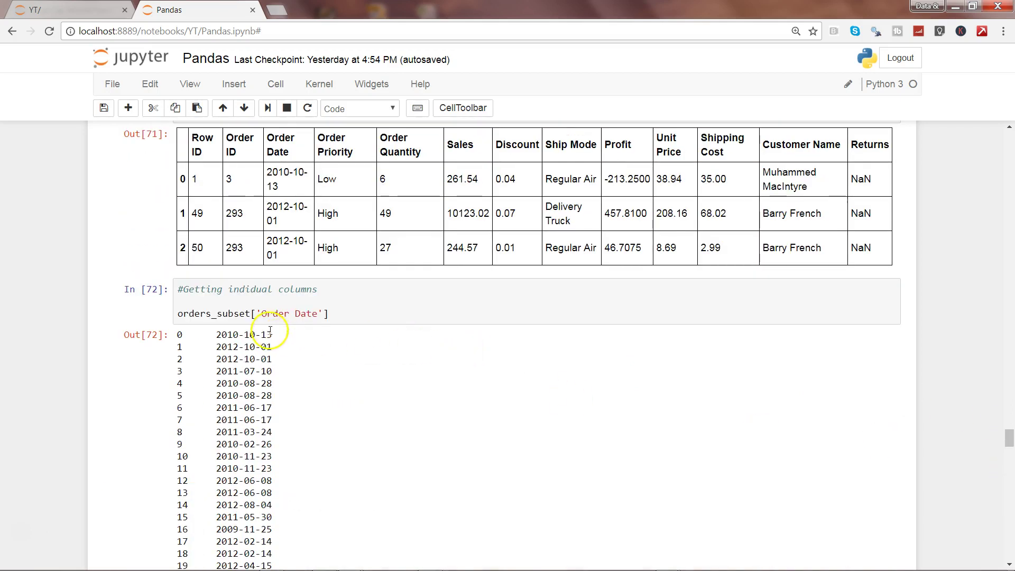
Compare with bracket selection of Order Date, then run the dot notation cell as Out[73].
left_click_drag(262, 314, 321, 313)
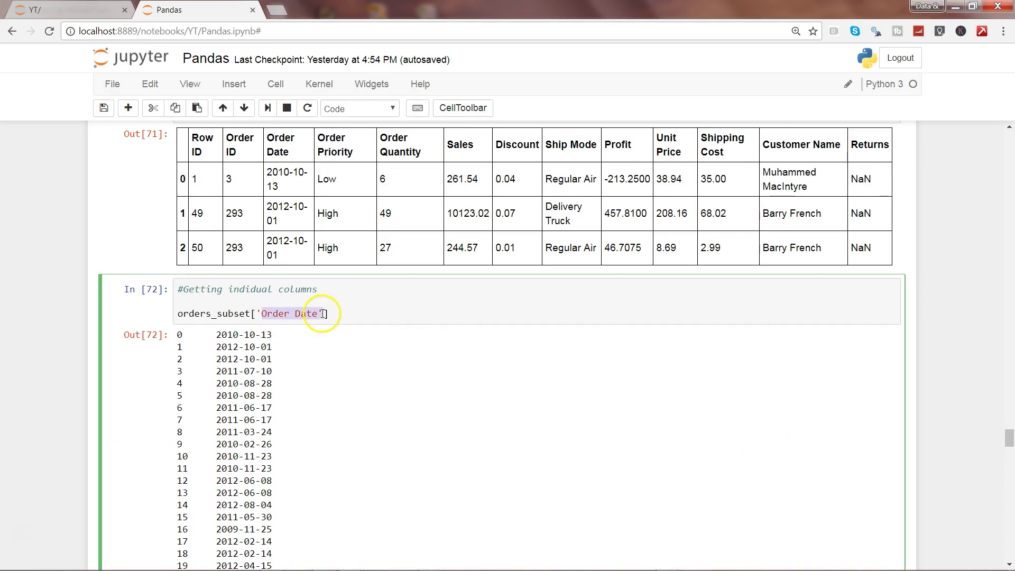
left_click(292, 313)
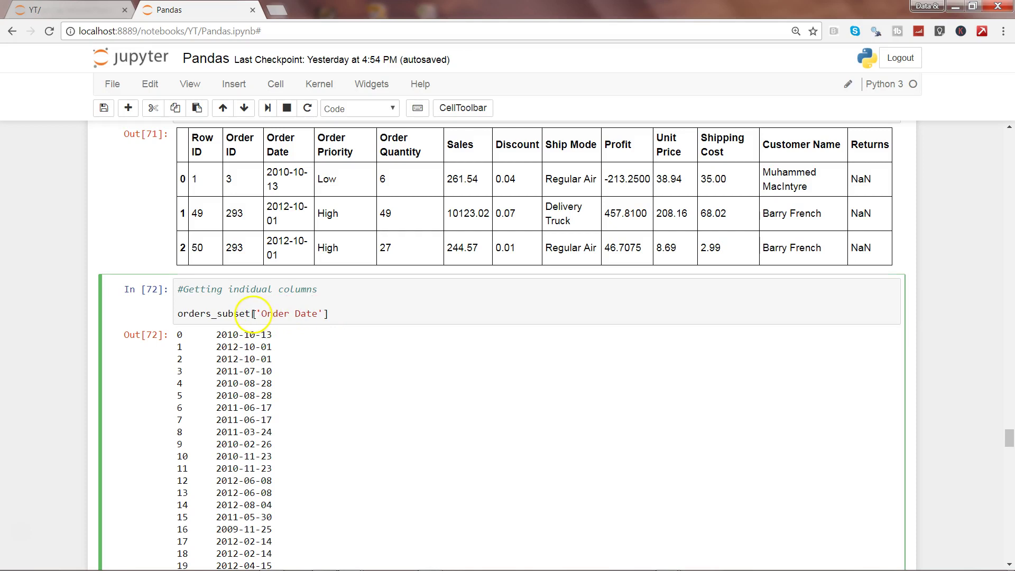
left_click(254, 313)
left_click(1007, 564)
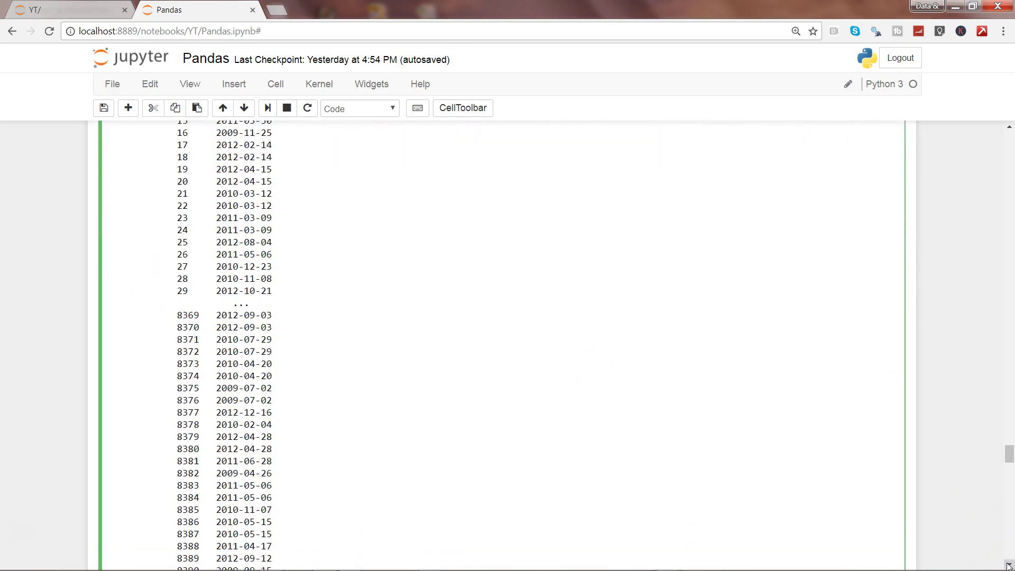
left_click(1008, 565)
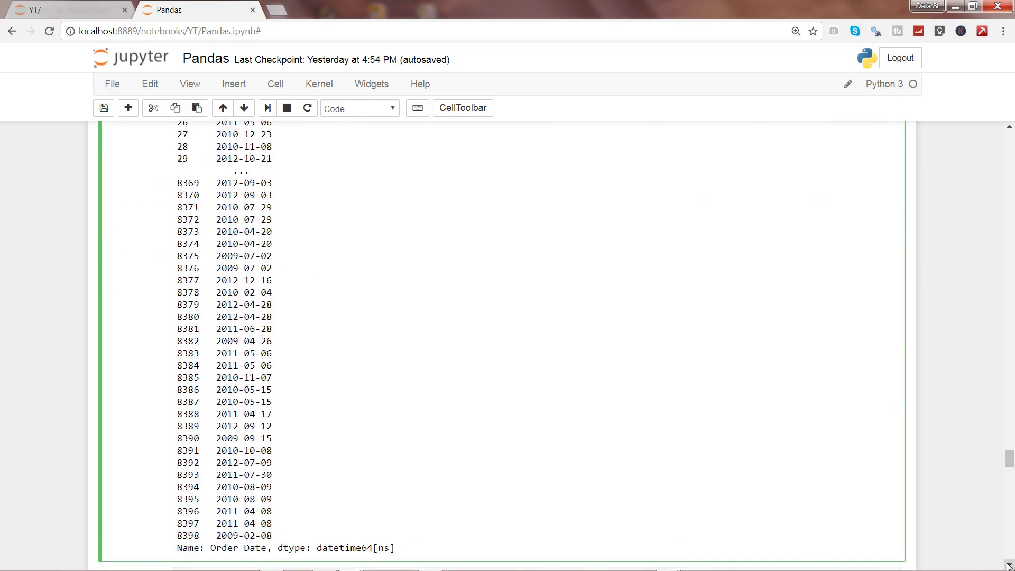
left_click(1008, 564)
left_click(1008, 565)
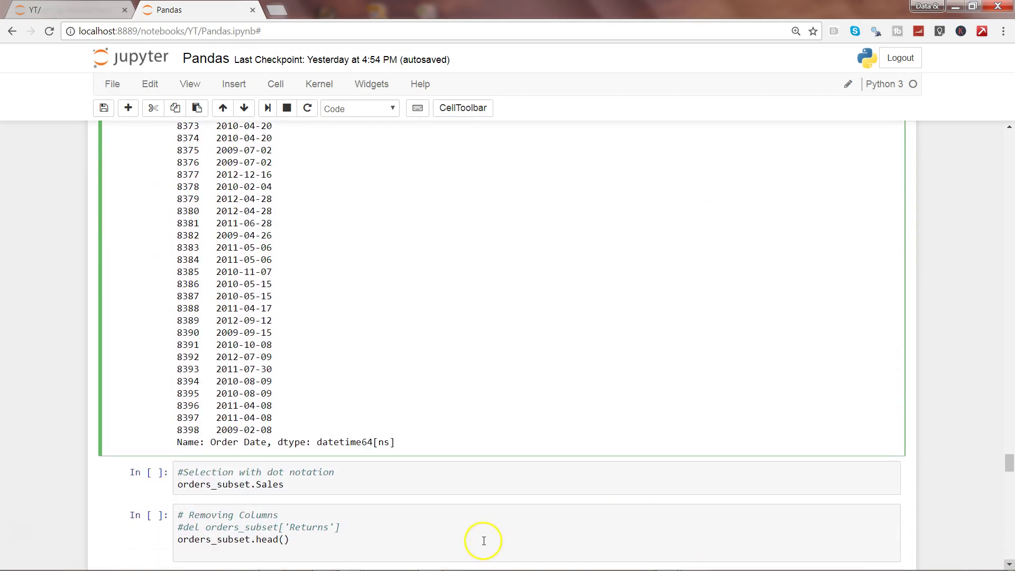
double_click(266, 483)
left_click(289, 485)
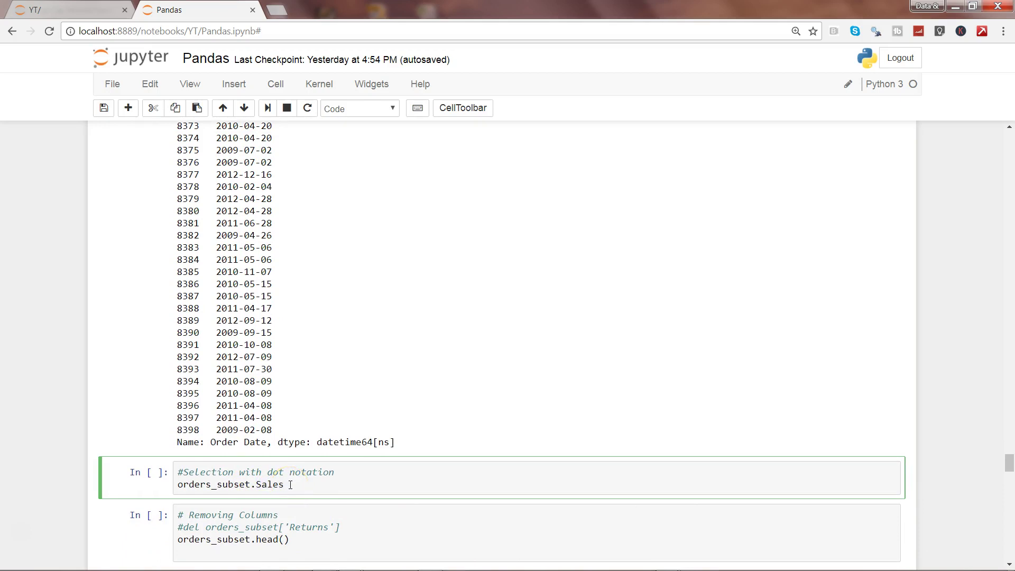
key("shift+Return")
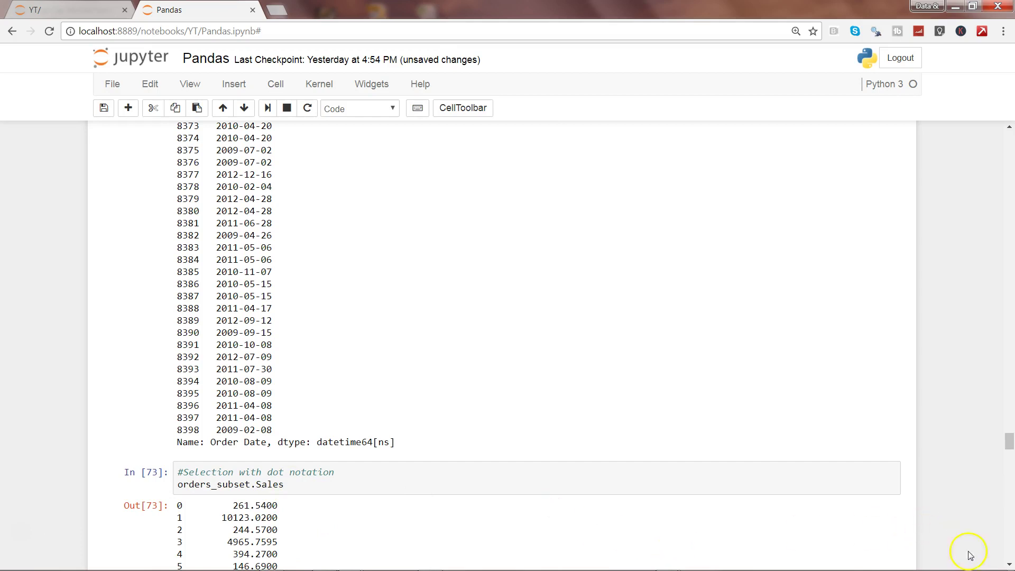
left_click(1009, 565)
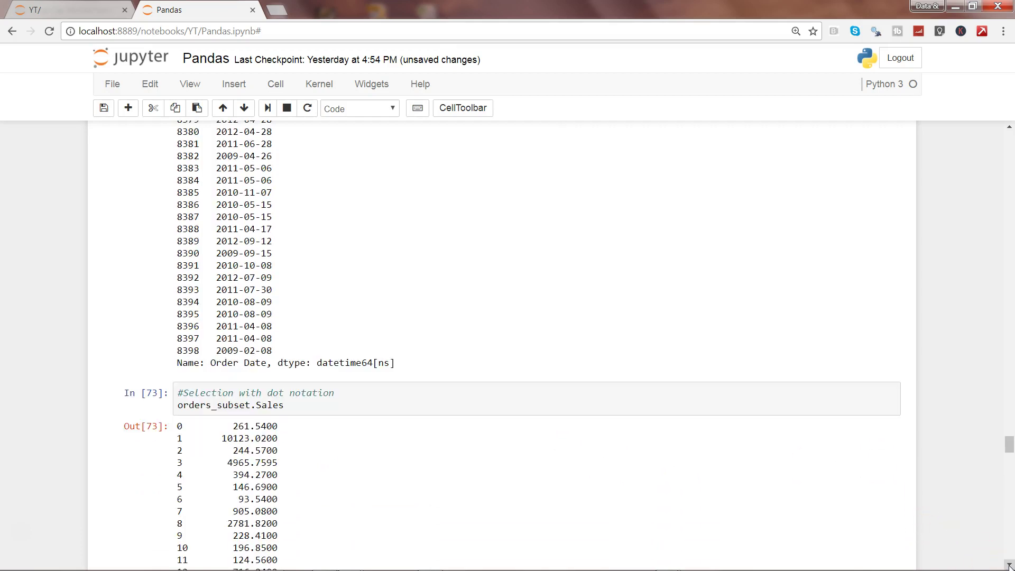
left_click_drag(1009, 565, 1008, 565)
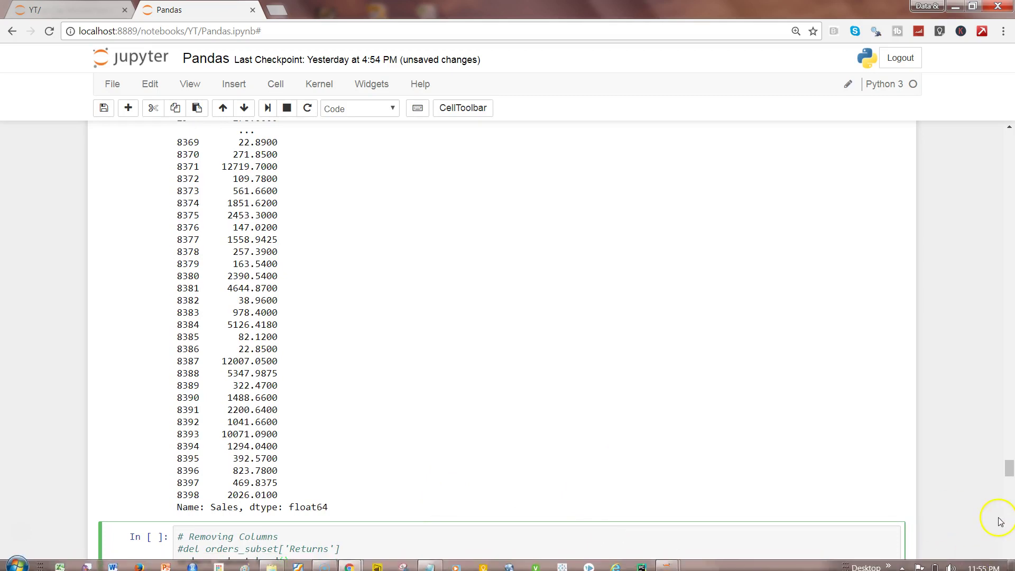
left_click(1008, 565)
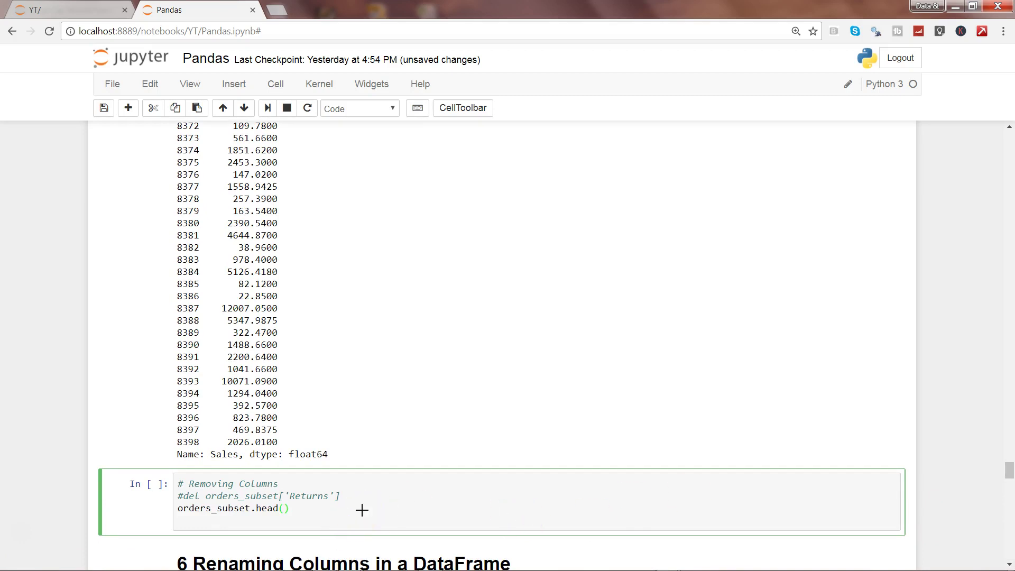
Uncomment del orders_subset['Returns'] and run cell 74 to show rows without Returns.
left_click(183, 496)
key("BackSpace")
left_click(339, 497)
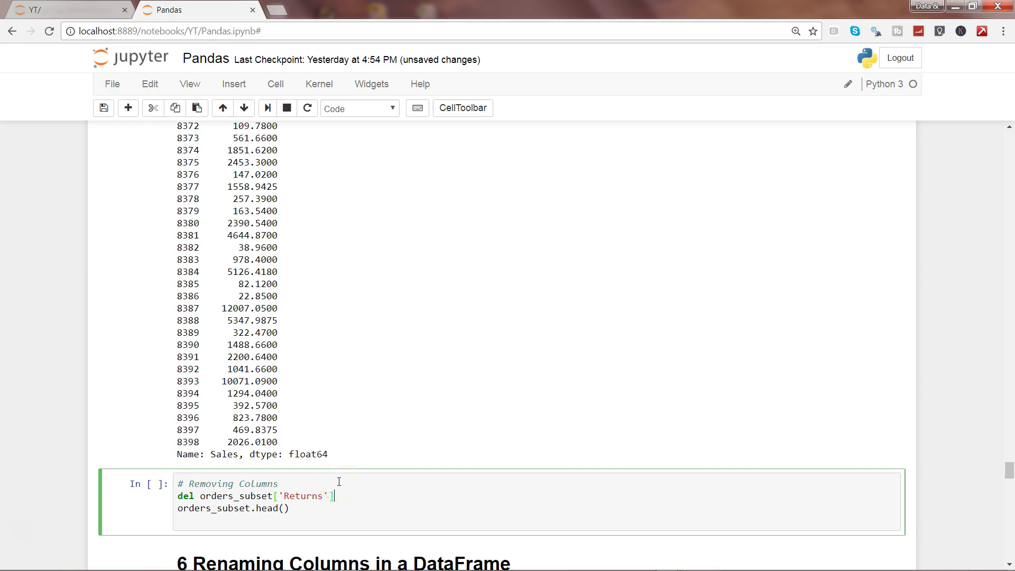
left_click_drag(272, 496, 340, 496)
left_click(340, 495)
left_click_drag(217, 508, 283, 509)
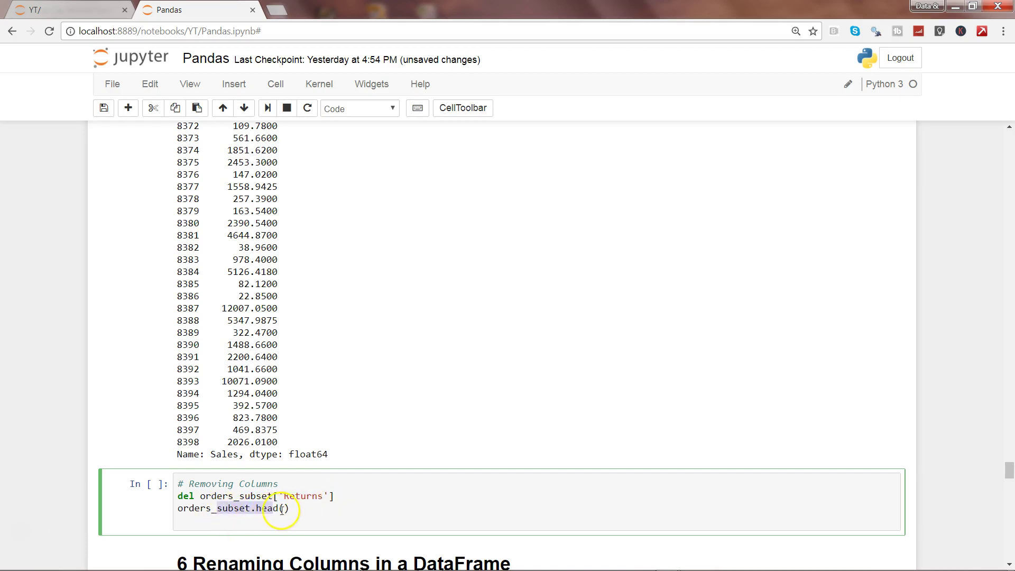
left_click(353, 500)
key("shift+Return")
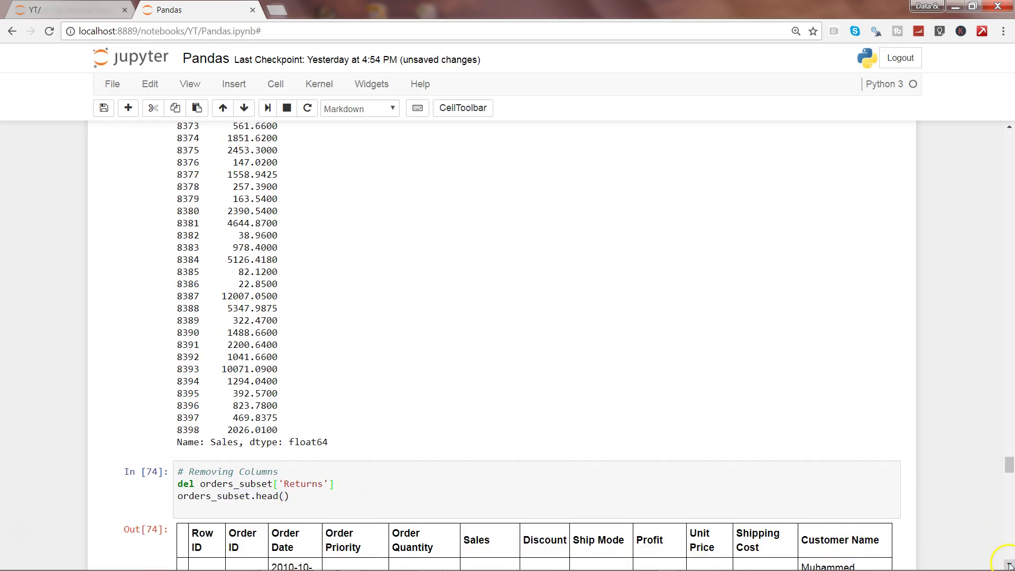
scroll(1002, 559, "down", 3)
scroll(1009, 563, "down", 1)
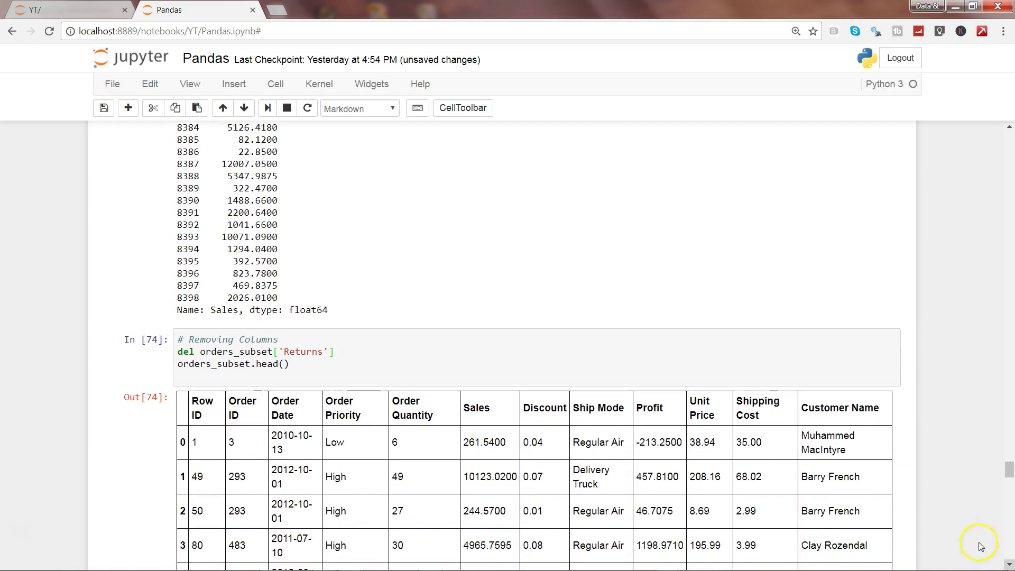
double_click(183, 351)
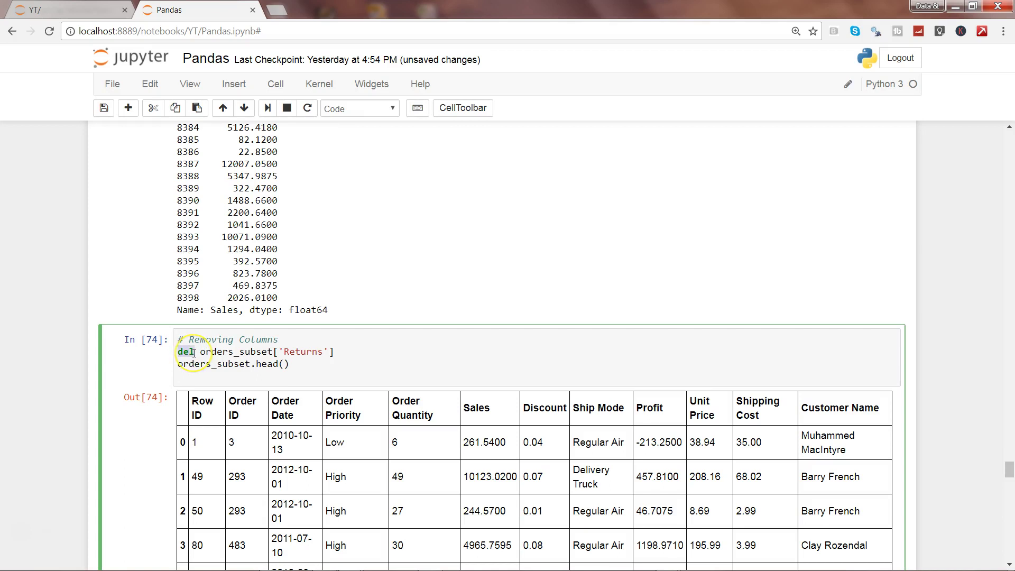
left_click_drag(314, 352, 324, 351)
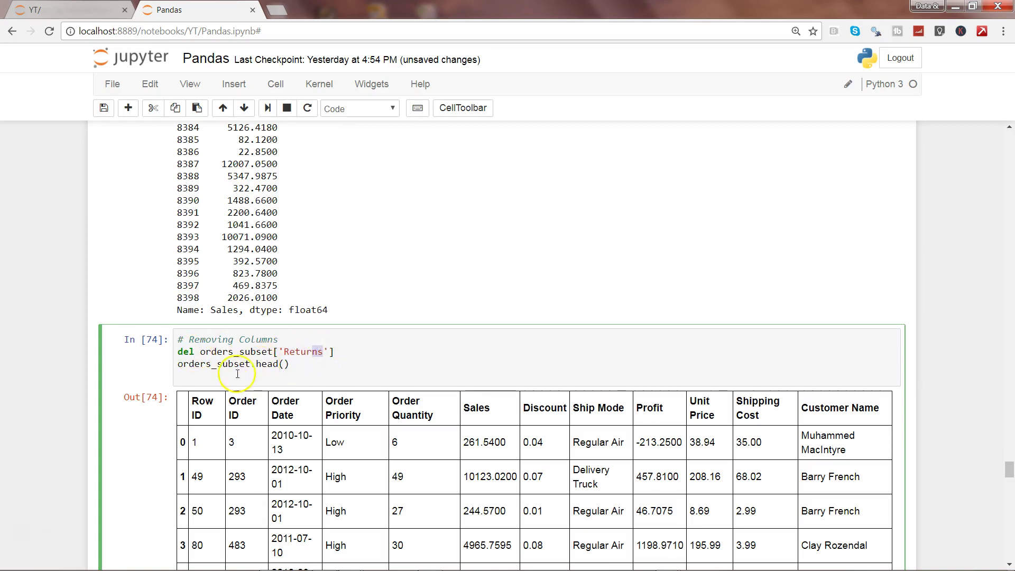
double_click(267, 363)
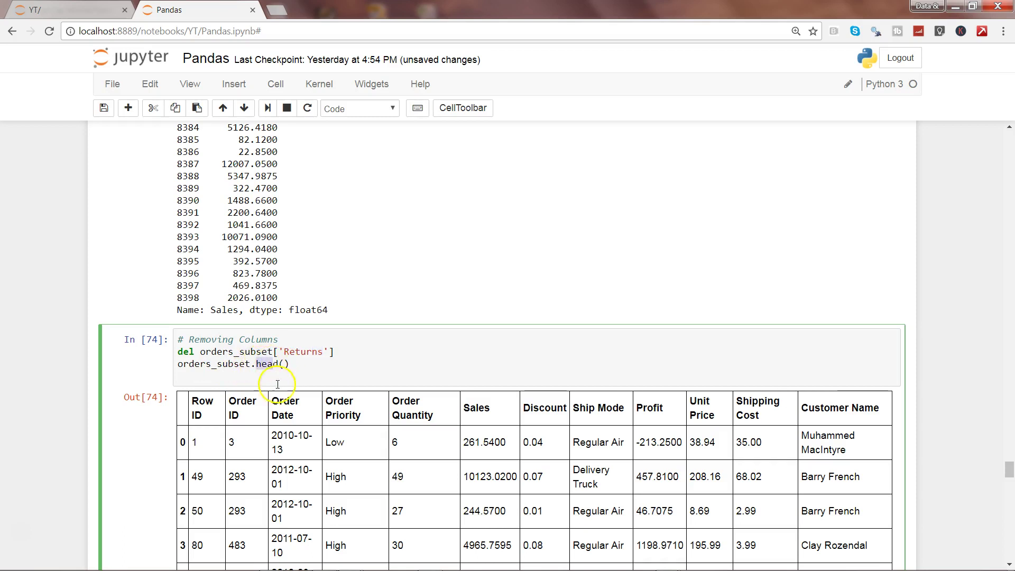